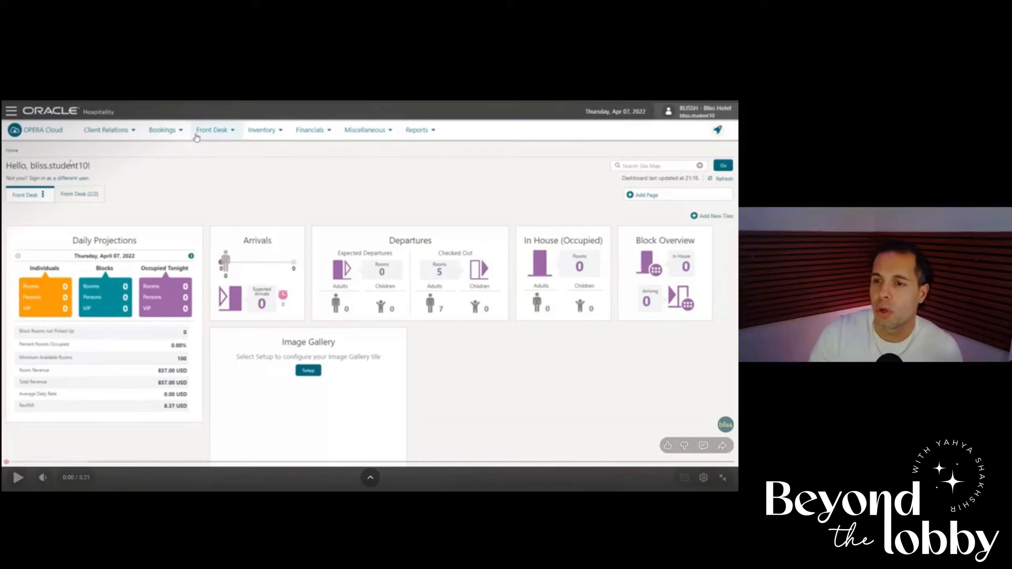
click(169, 188)
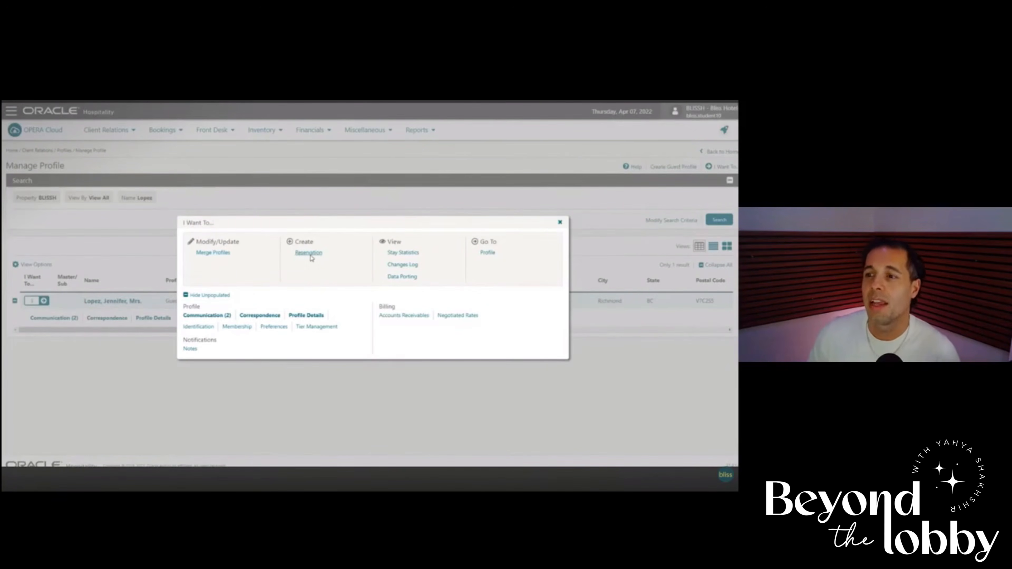
Start a reservation from the guest's profile and search room availability for the preset one-night stay.
click(309, 253)
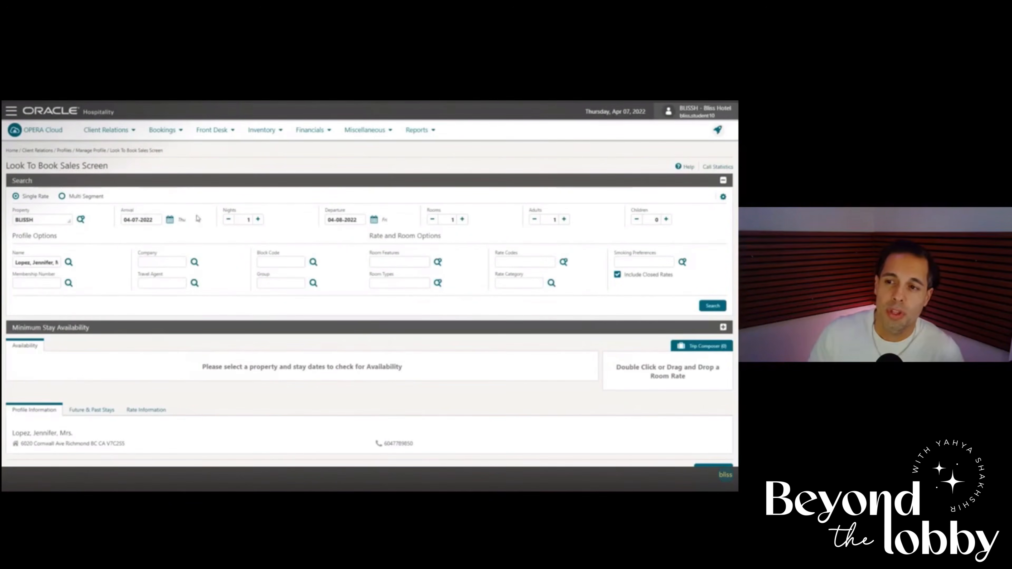
drag(222, 210, 244, 216)
click(280, 214)
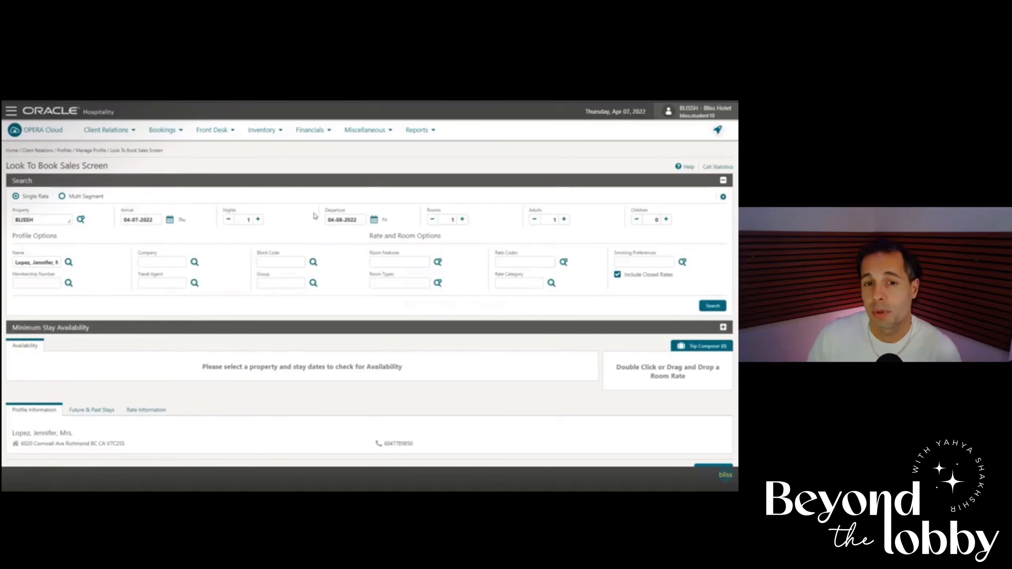
drag(324, 213, 362, 212)
click(362, 213)
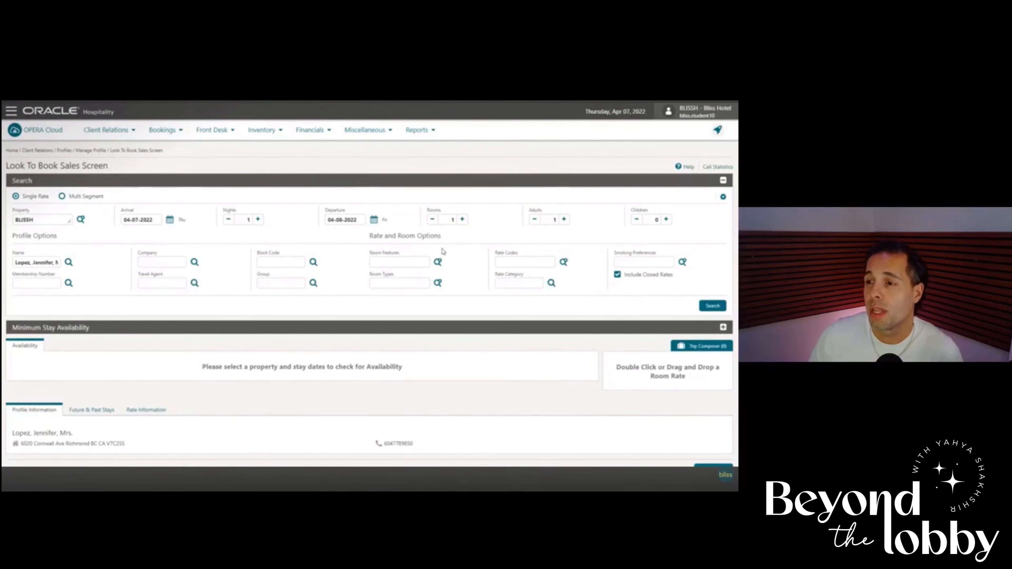
click(711, 307)
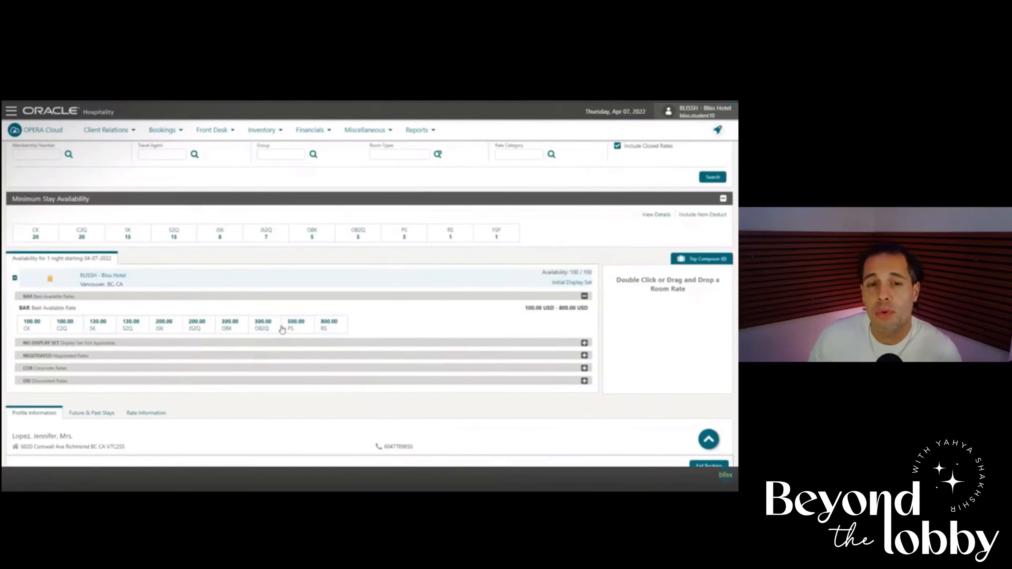
Select the Superior King (SK) room at the 130.00 Best Available Rate for the reservation.
drag(81, 207, 100, 207)
click(94, 197)
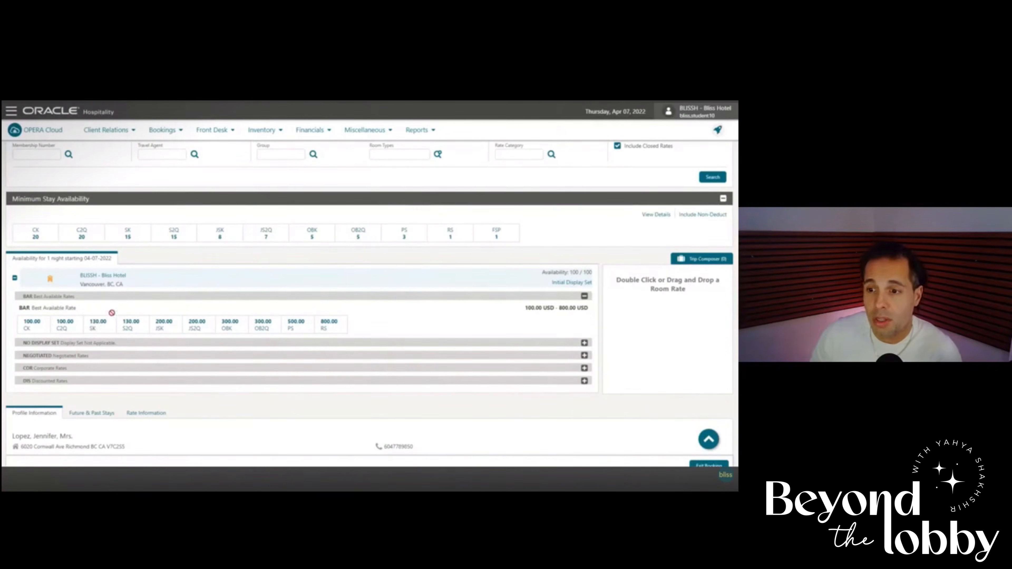
click(98, 326)
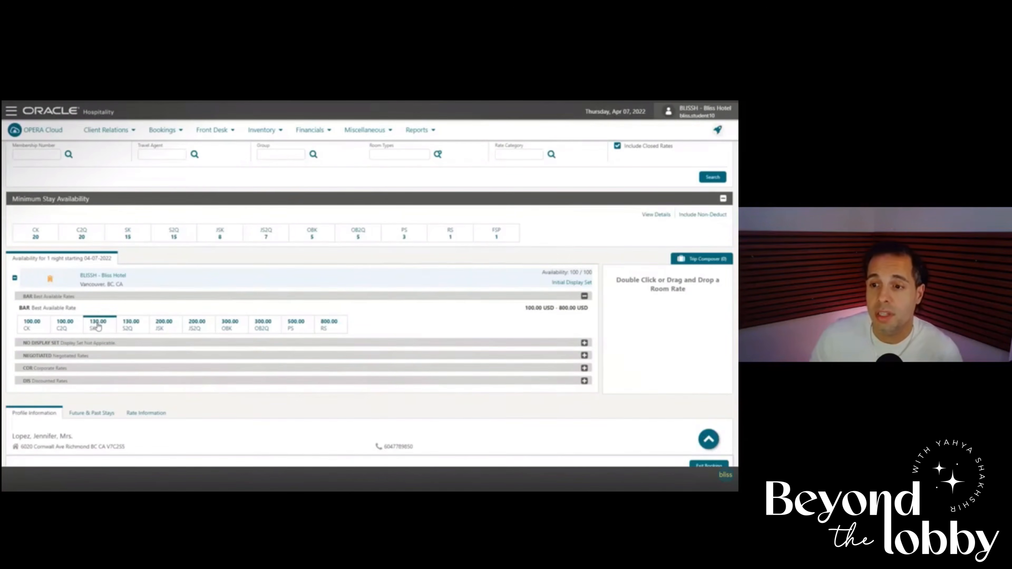
click(98, 326)
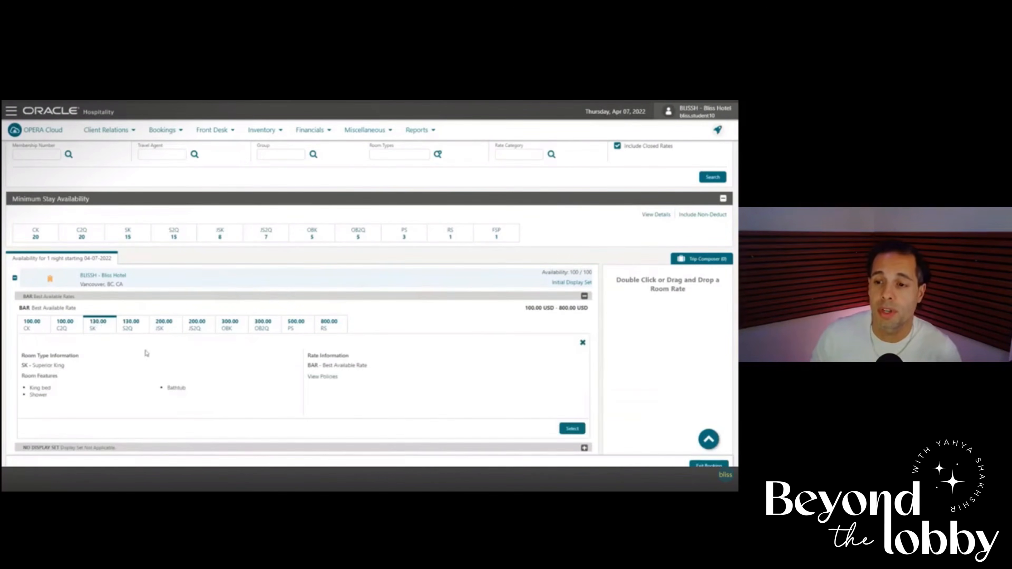
drag(65, 367, 25, 366)
click(26, 367)
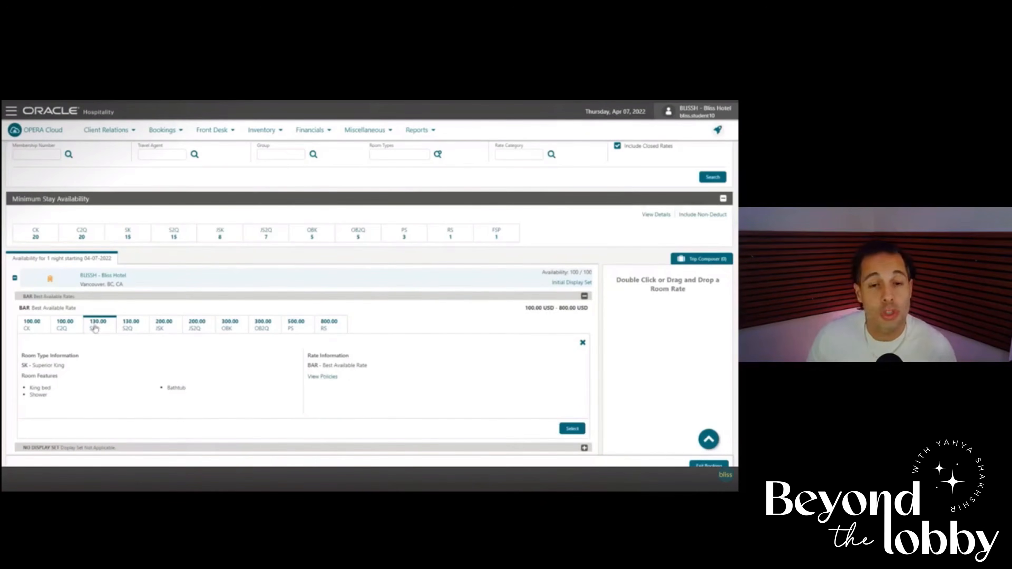
click(562, 430)
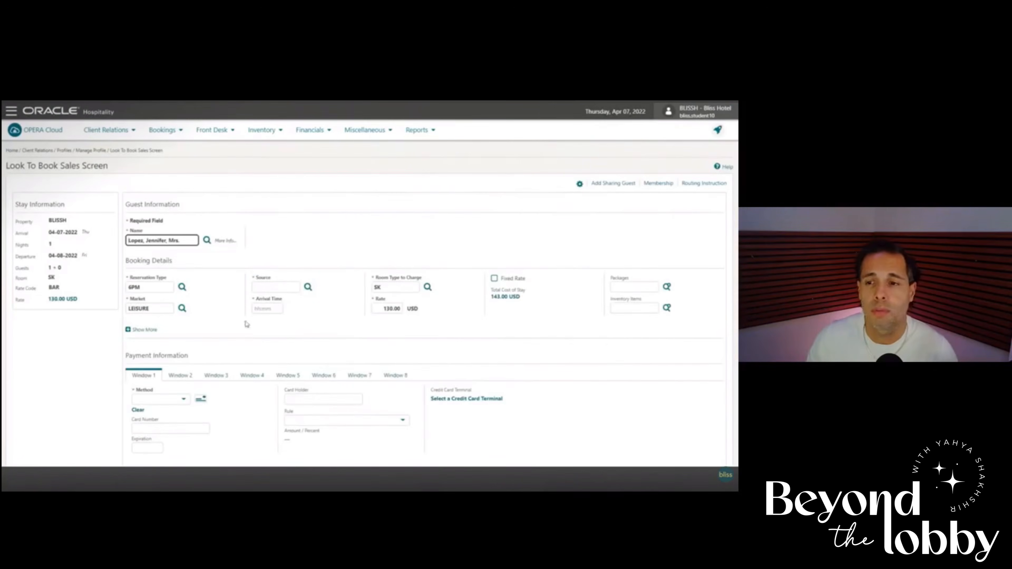
Check the stay information and set the reservation type to CC (Credit Card Guaranteed).
drag(16, 204, 71, 234)
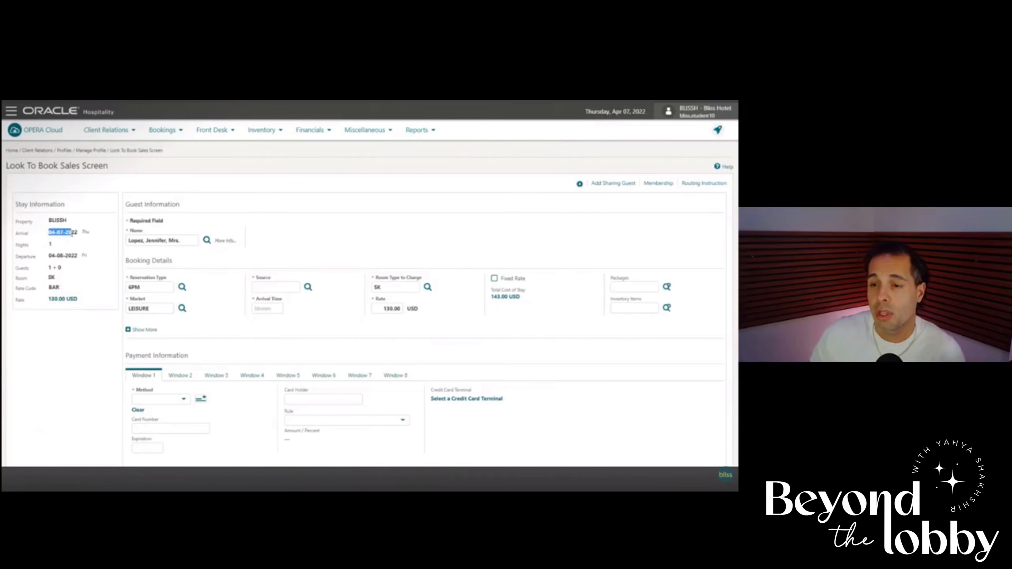
click(50, 245)
drag(48, 257, 85, 262)
click(73, 270)
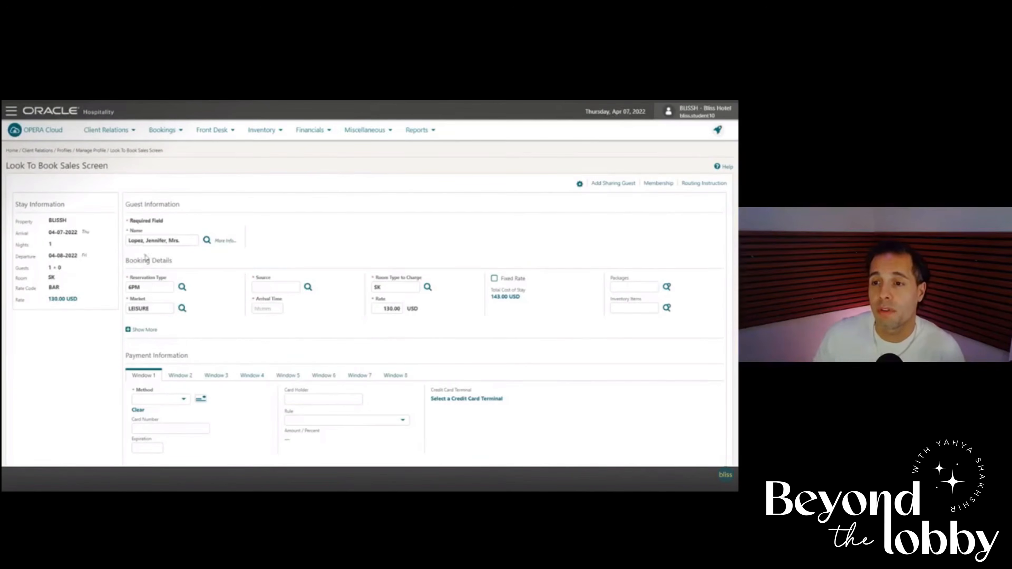
click(182, 287)
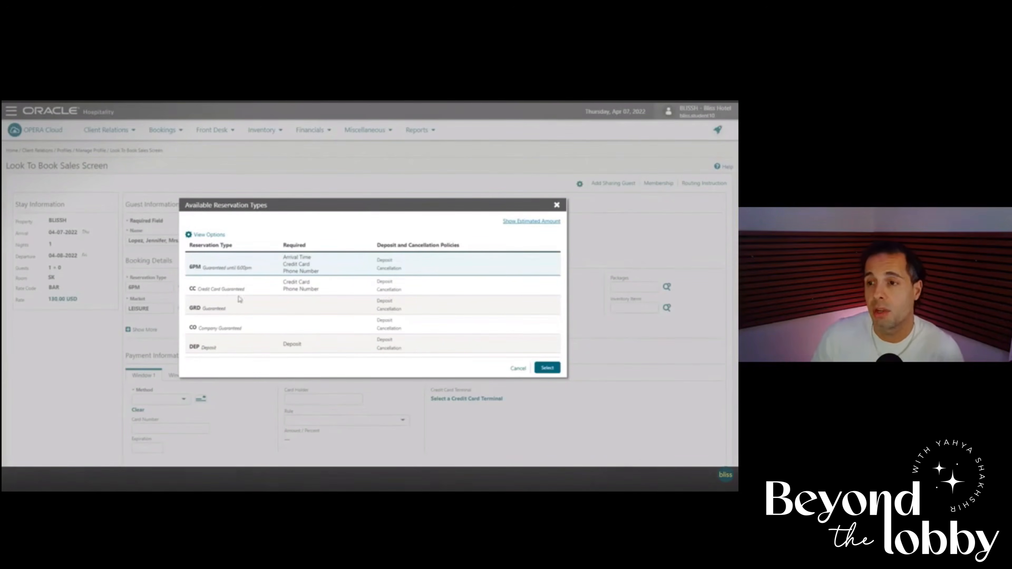
click(210, 289)
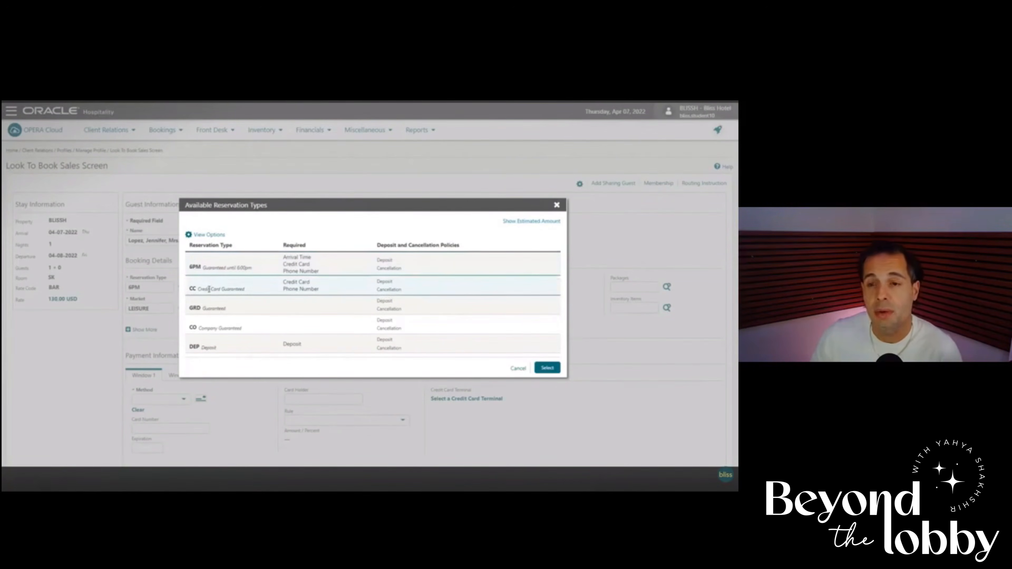
click(542, 372)
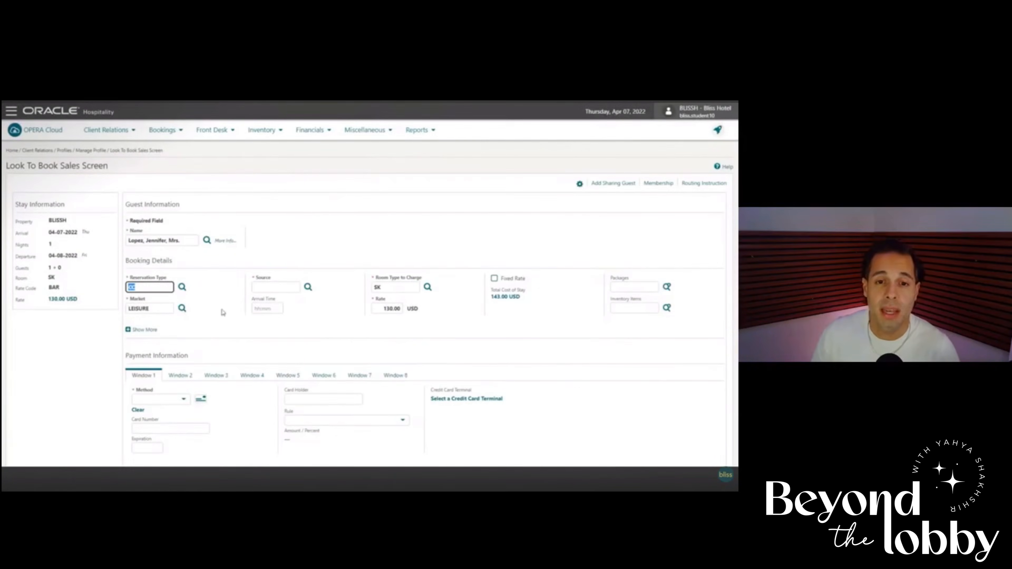
Set the booking source to WEB (Web booking).
drag(257, 280, 278, 282)
click(278, 282)
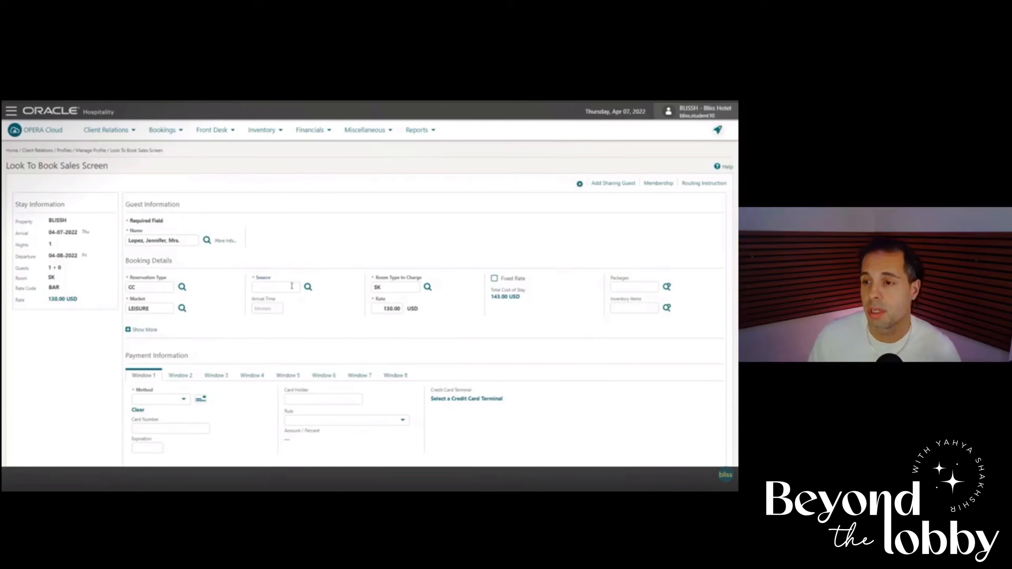
click(308, 287)
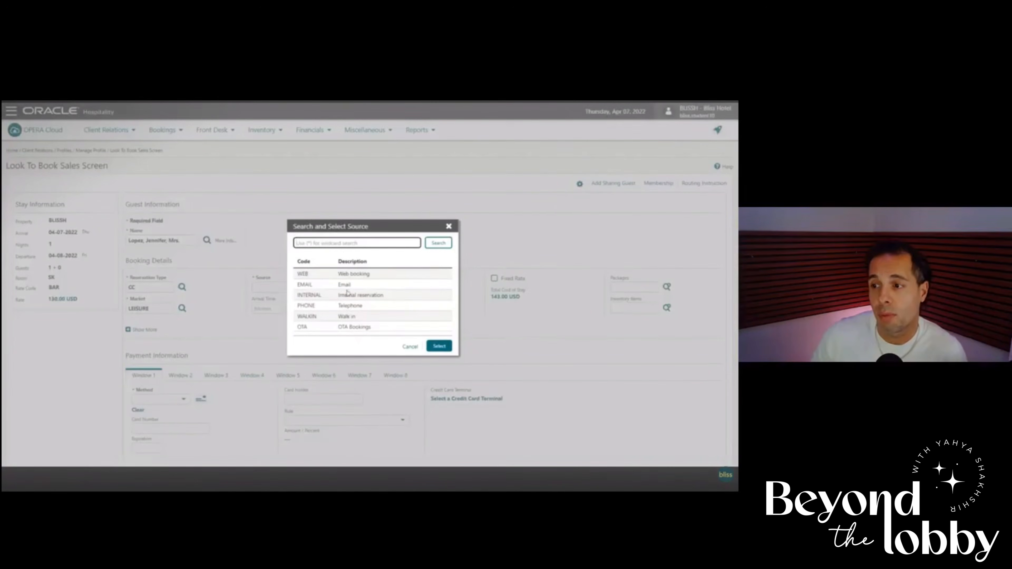
click(342, 275)
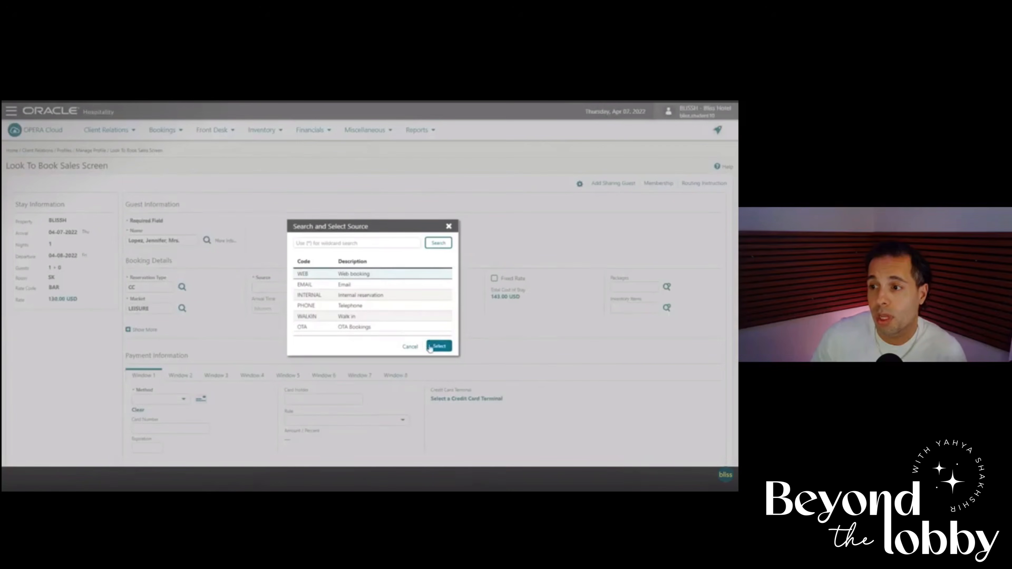
click(439, 347)
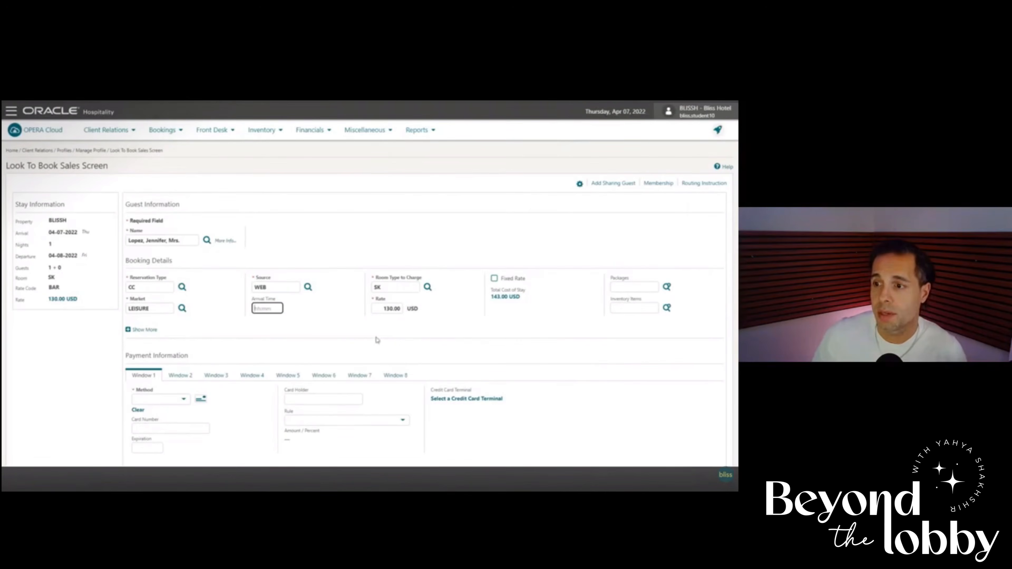
Set the Window 1 payment method to Visa and enter the card number and expiration date.
scroll(249, 351, down, 3)
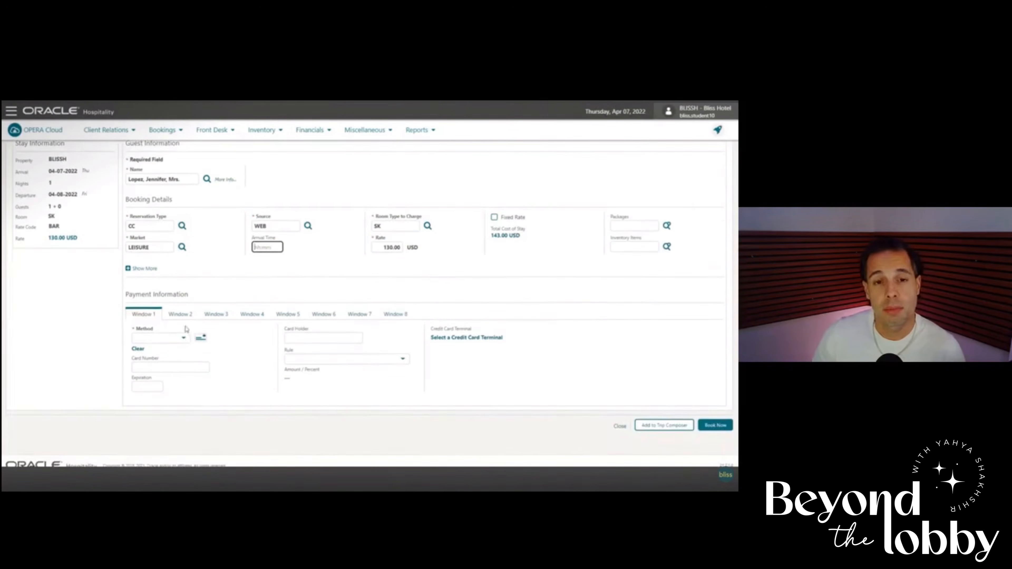
click(185, 341)
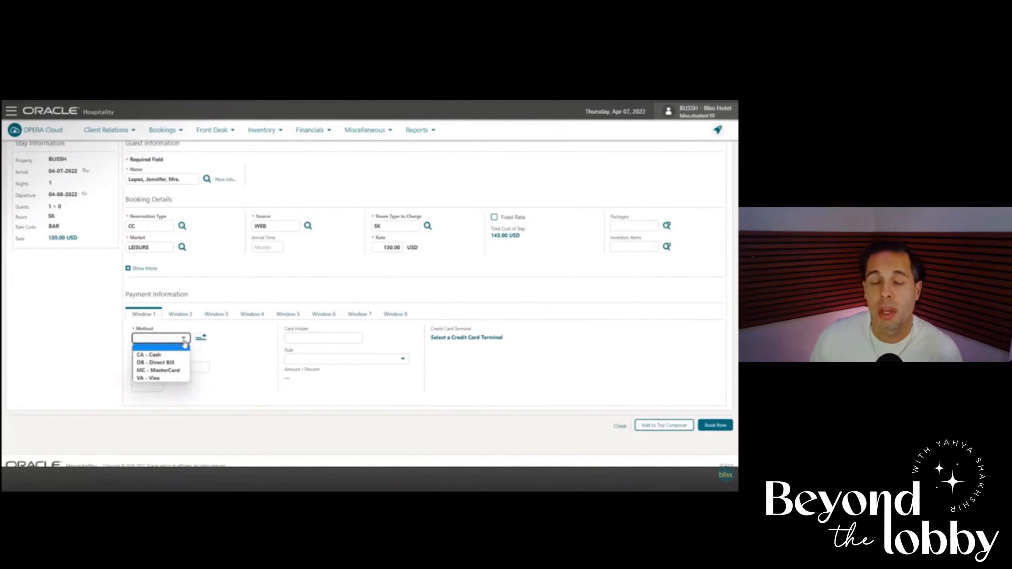
click(169, 379)
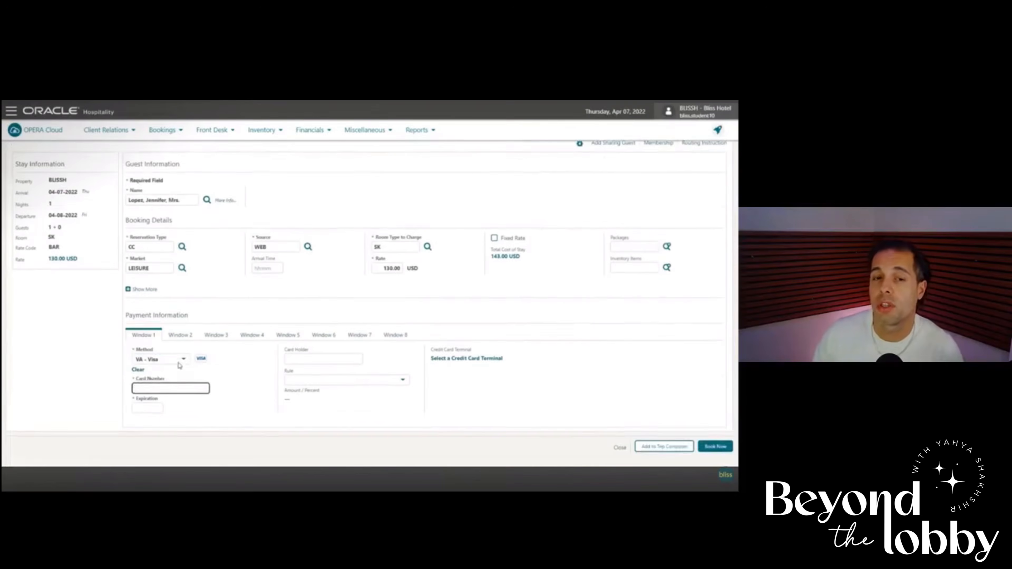
key(ctrl+v)
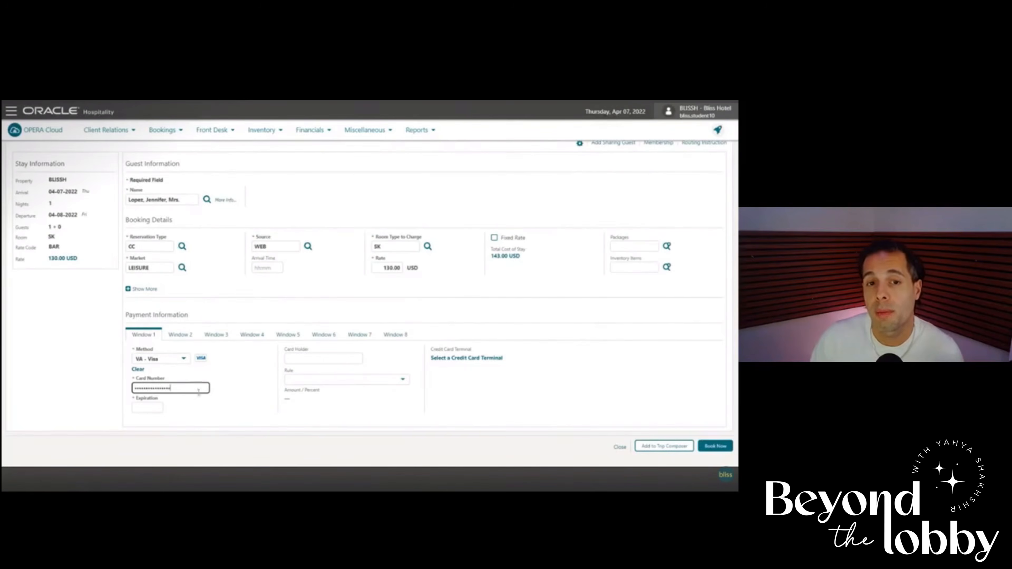
click(194, 398)
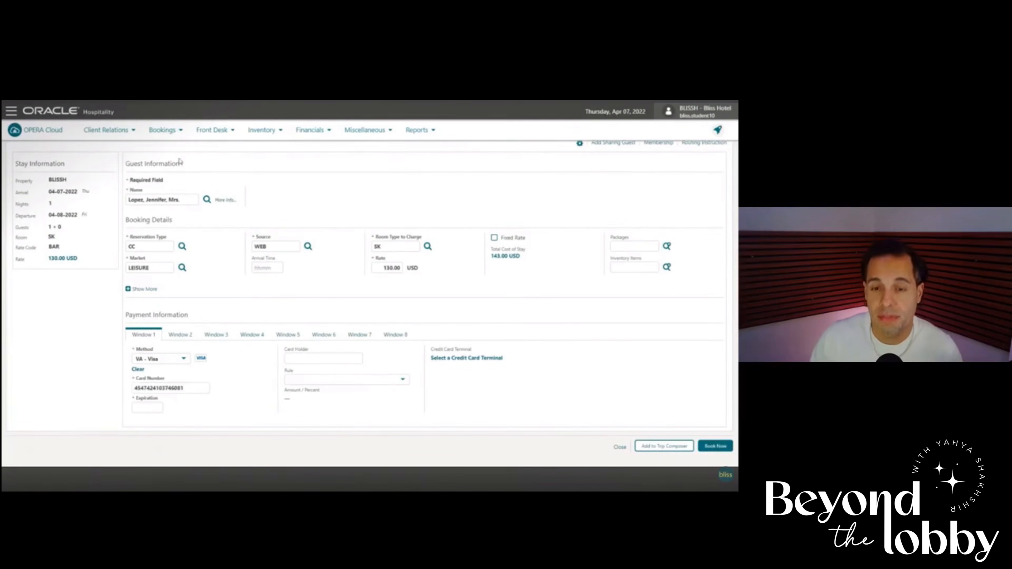
scroll(148, 463, up, 1)
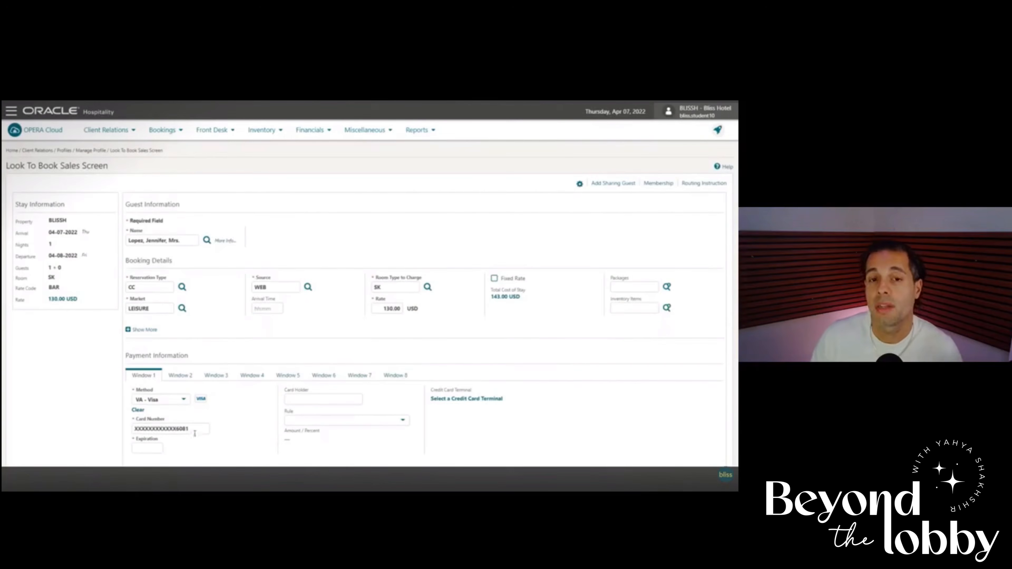
click(157, 446)
text(1230)
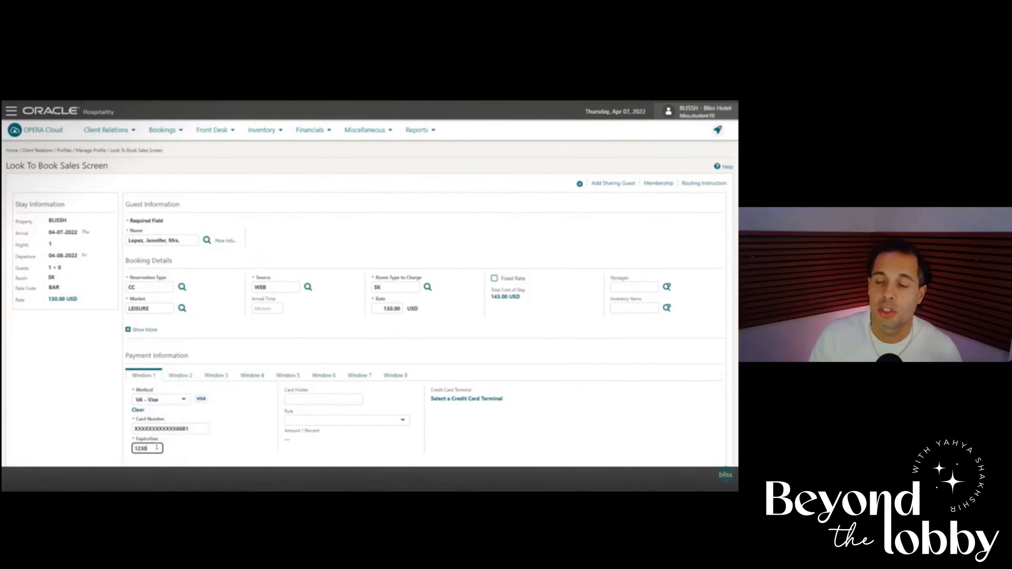
key(Tab)
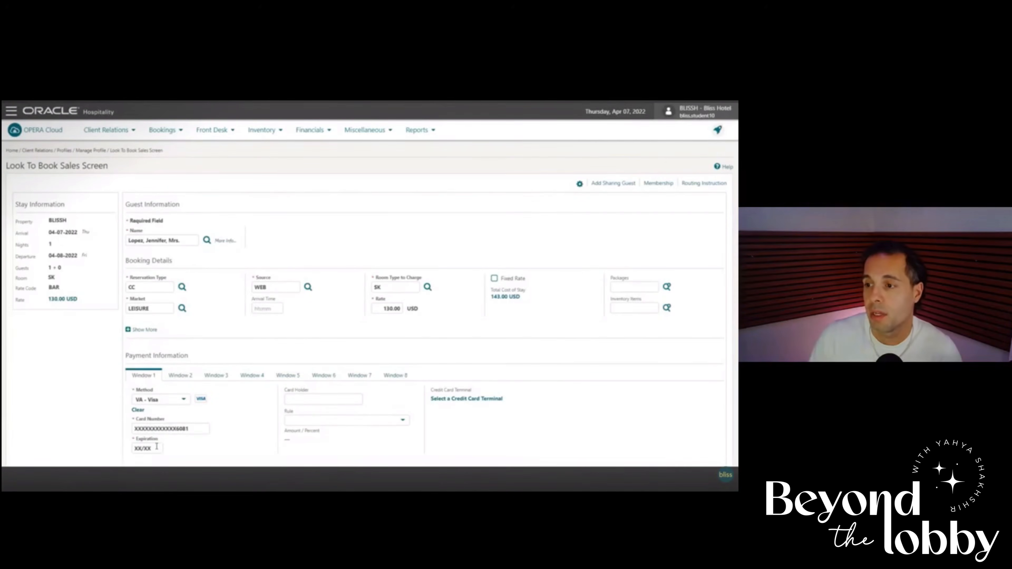
Enter the guest's full name as the card holder.
scroll(262, 438, down, 1)
click(323, 357)
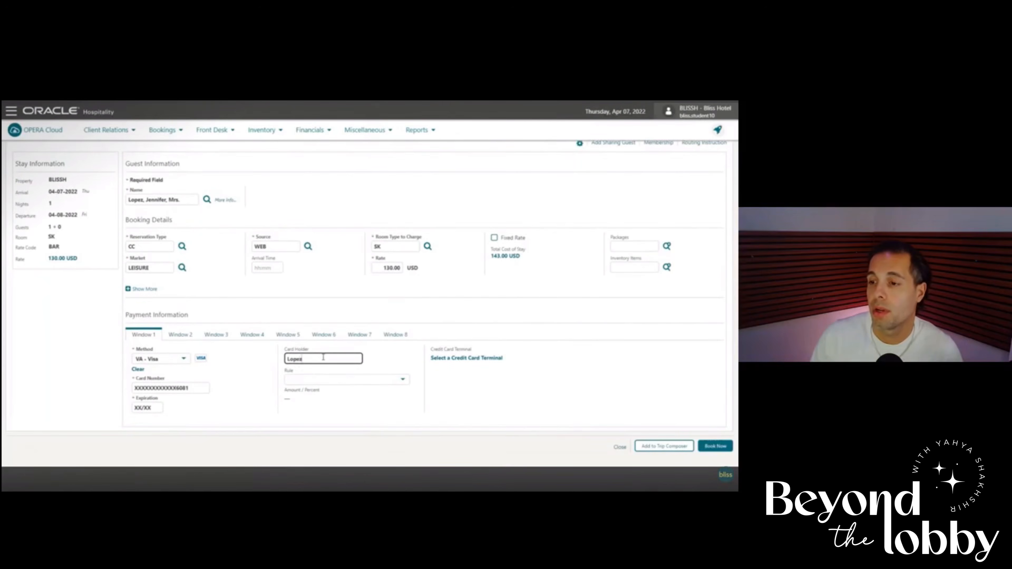
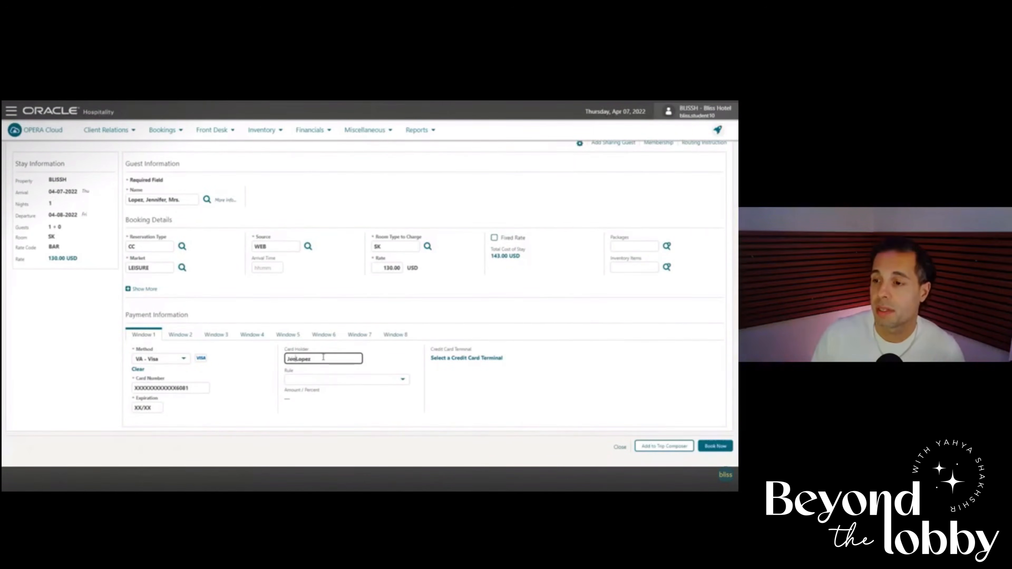
Set payment rule 3 - Nights*(Daily Rate + (Persons*Amount)) with an amount of 130, and book the reservation.
click(339, 379)
click(339, 411)
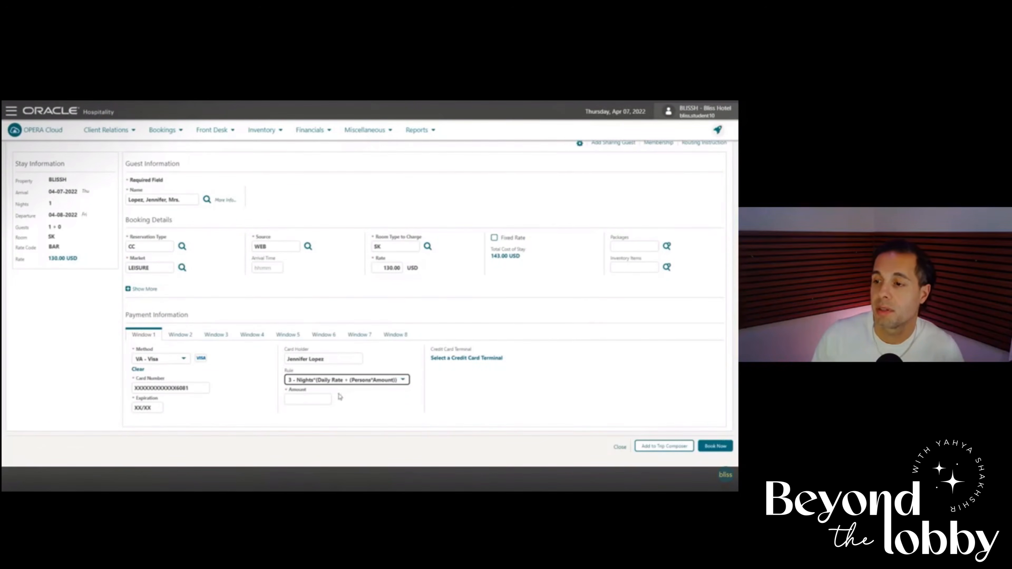
click(302, 400)
text(130)
key(Tab)
click(714, 447)
Customize the reservation view so that it includes the Alerts and Notes sections.
drag(138, 198, 101, 191)
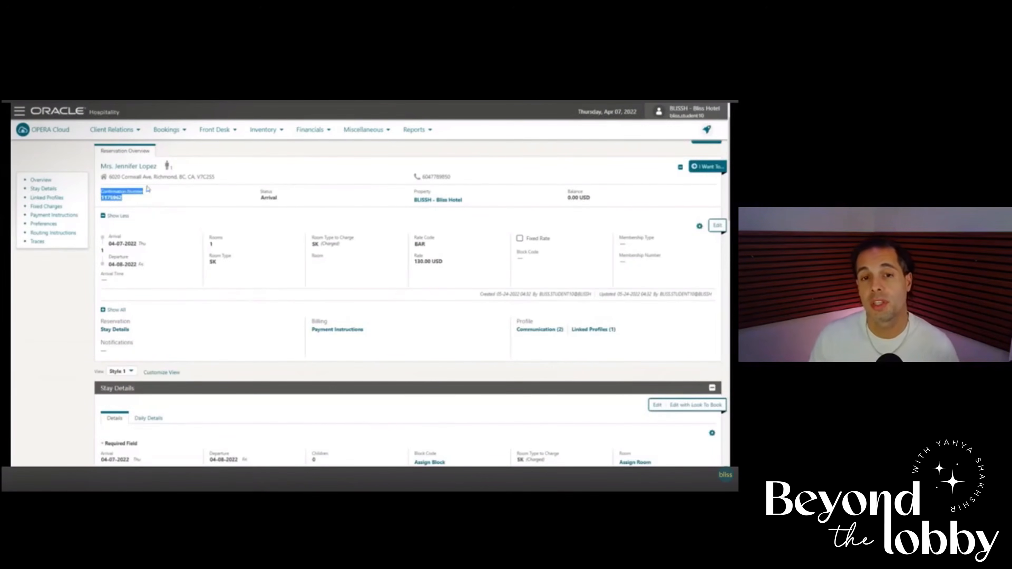
click(175, 209)
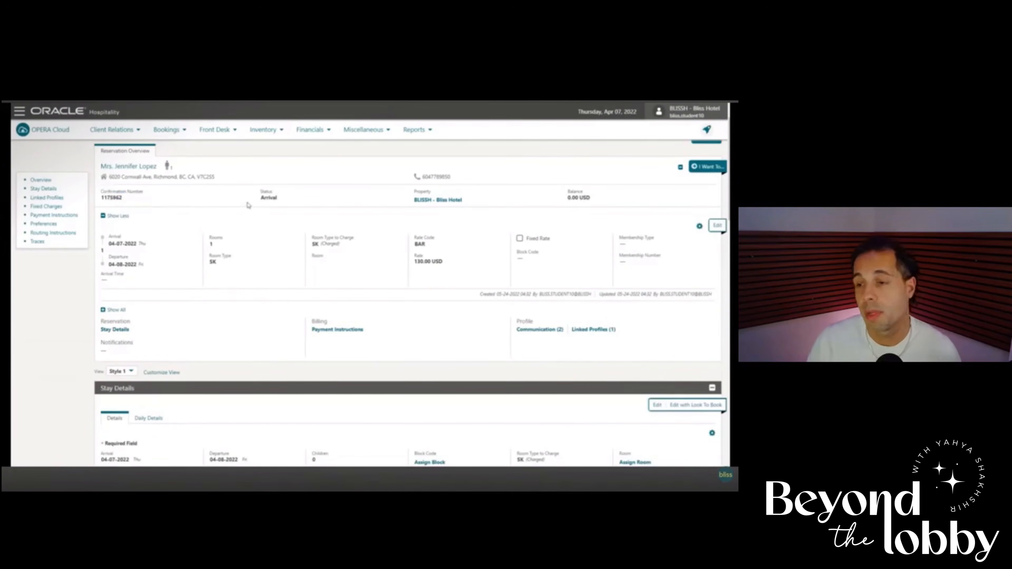
scroll(176, 228, down, 1)
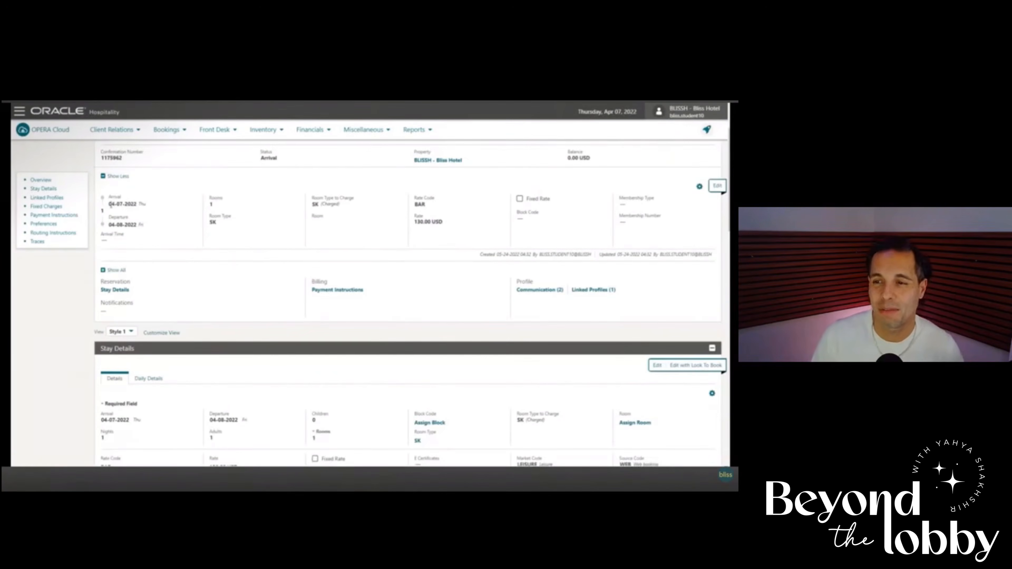
scroll(183, 258, down, 1)
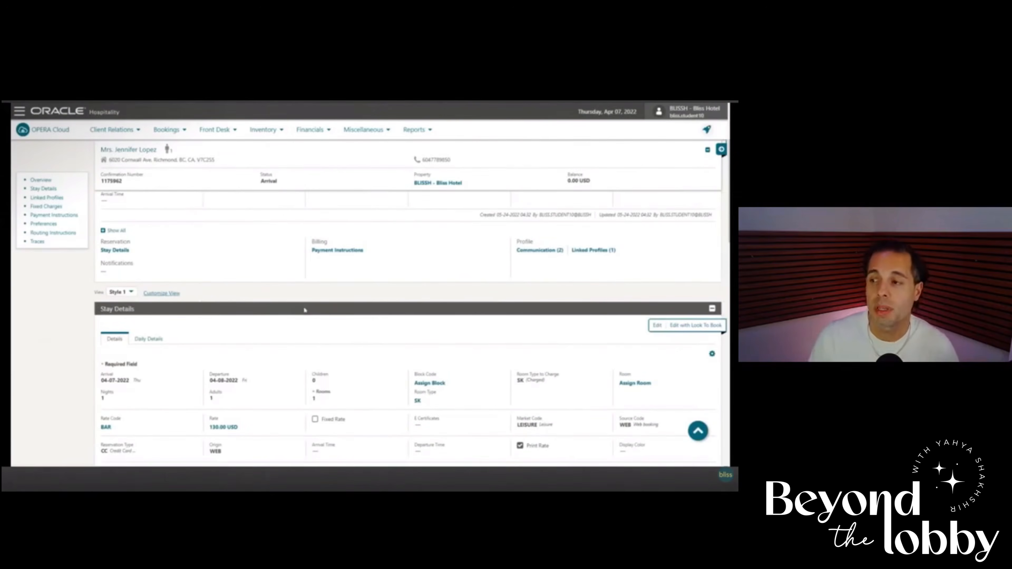
click(161, 294)
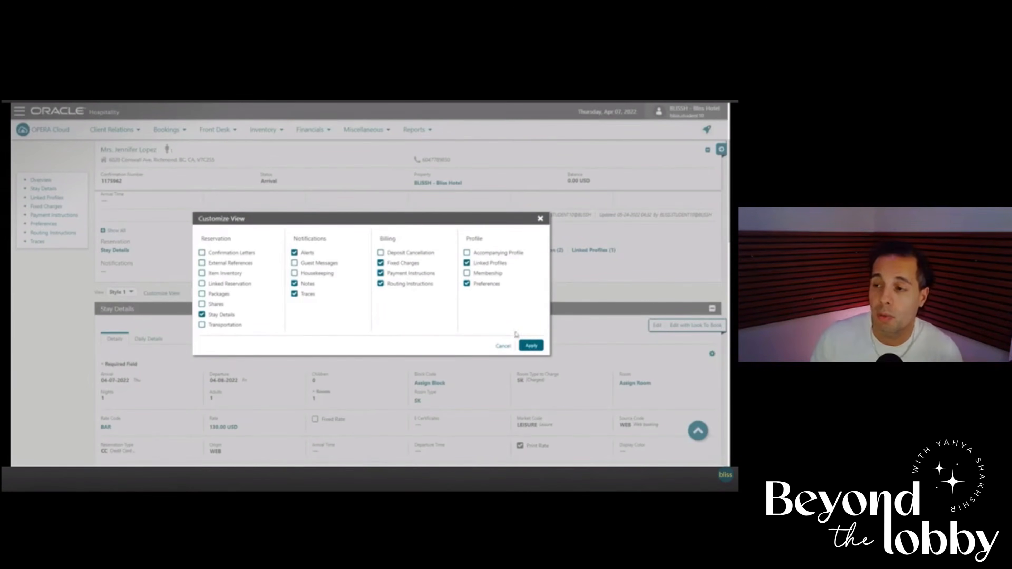
click(531, 345)
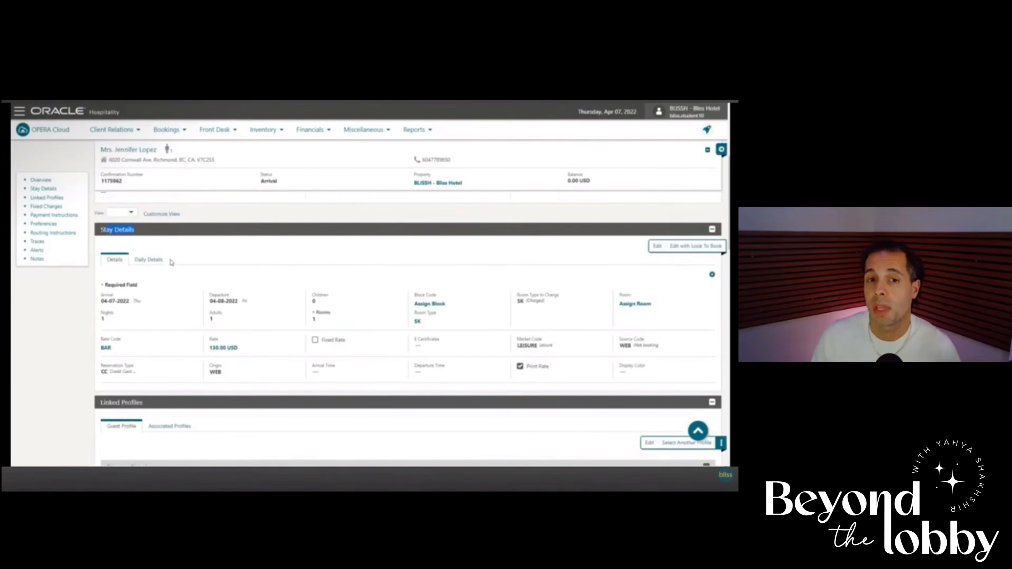
Examine the reservation's sections from stay details and linked profiles through payment instructions, preferences, routing instructions and traces.
scroll(172, 285, down, 5)
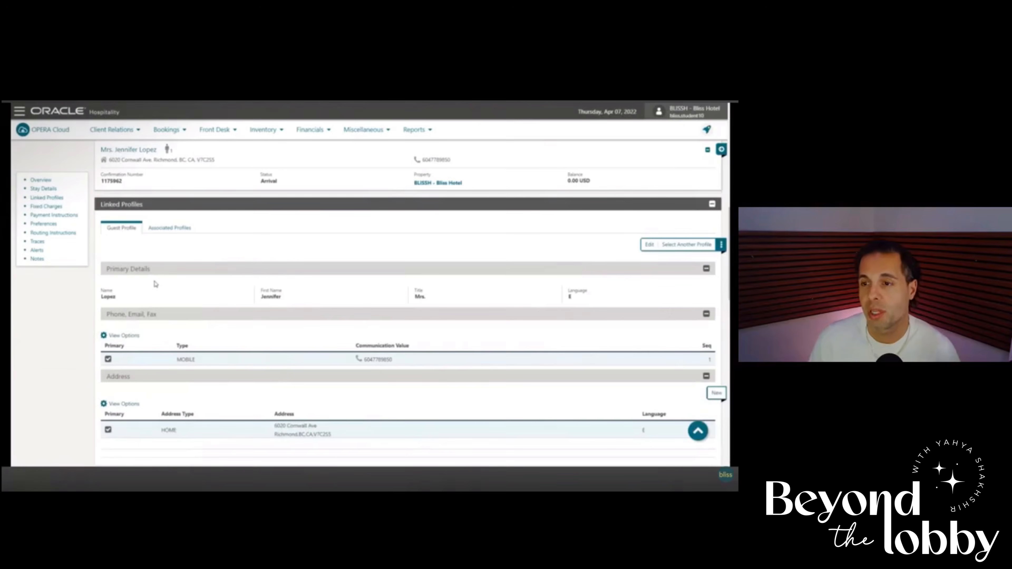
scroll(154, 283, down, 1)
scroll(156, 283, down, 3)
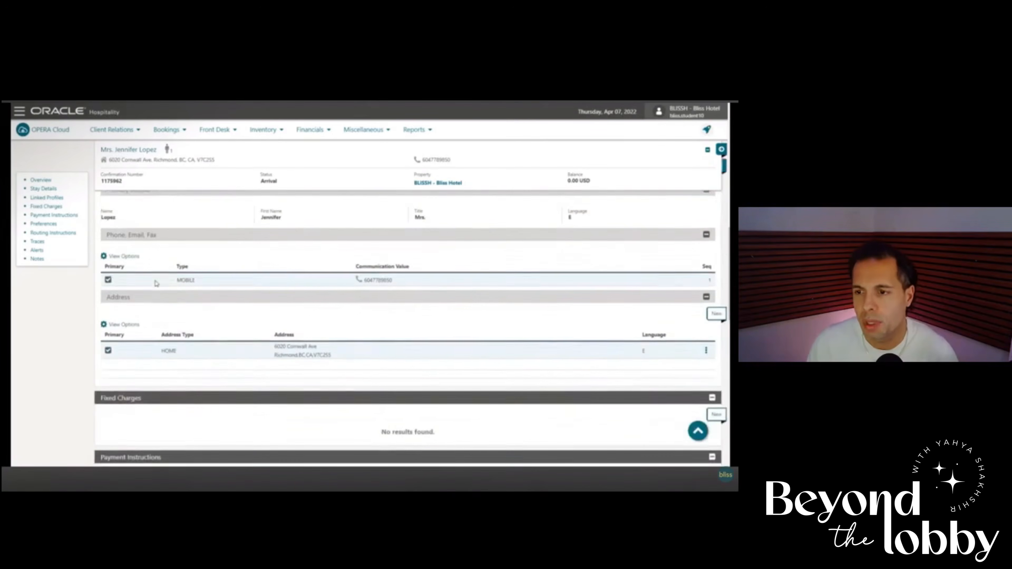
scroll(156, 283, down, 3)
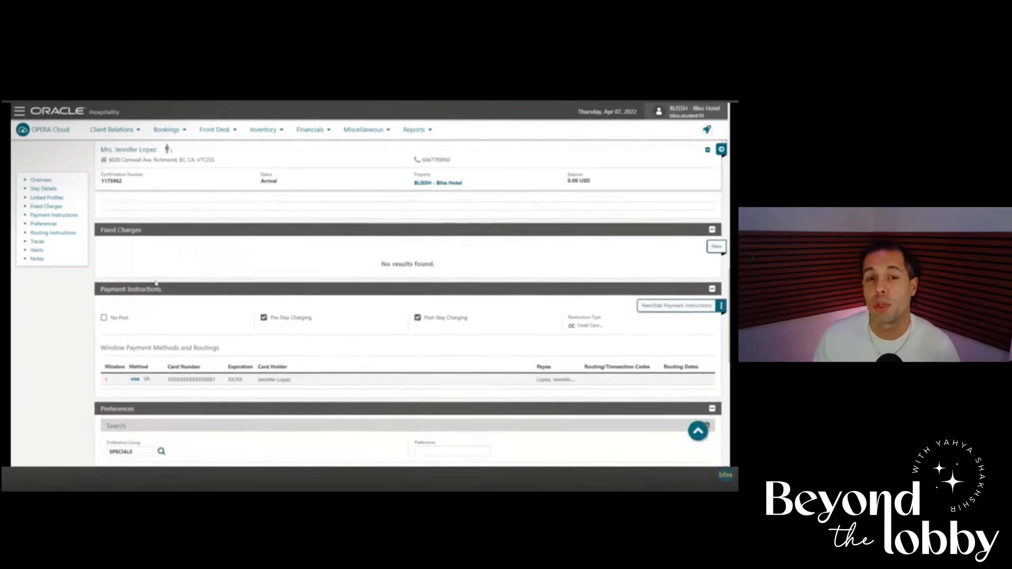
scroll(156, 281, down, 1)
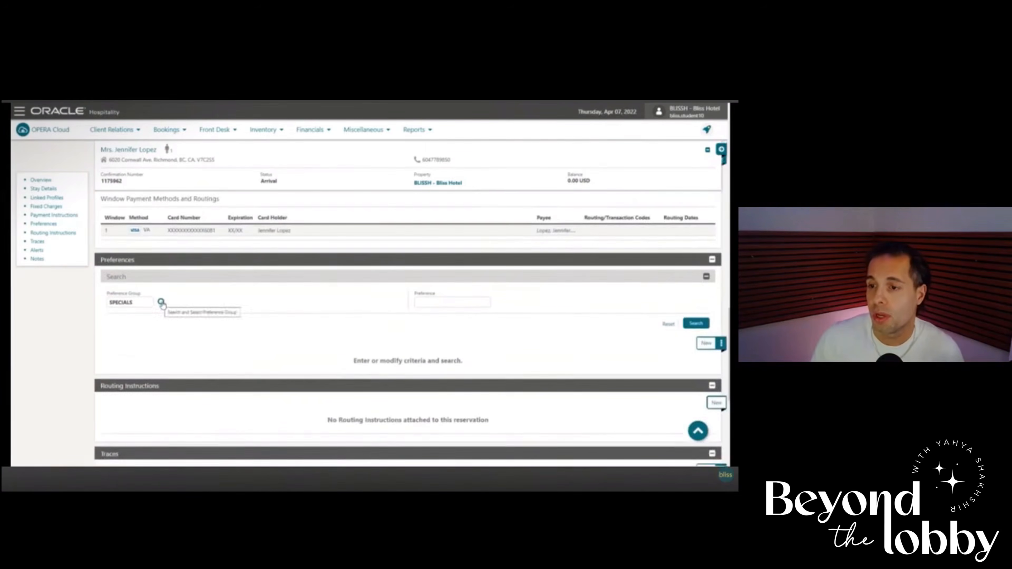
scroll(172, 304, down, 3)
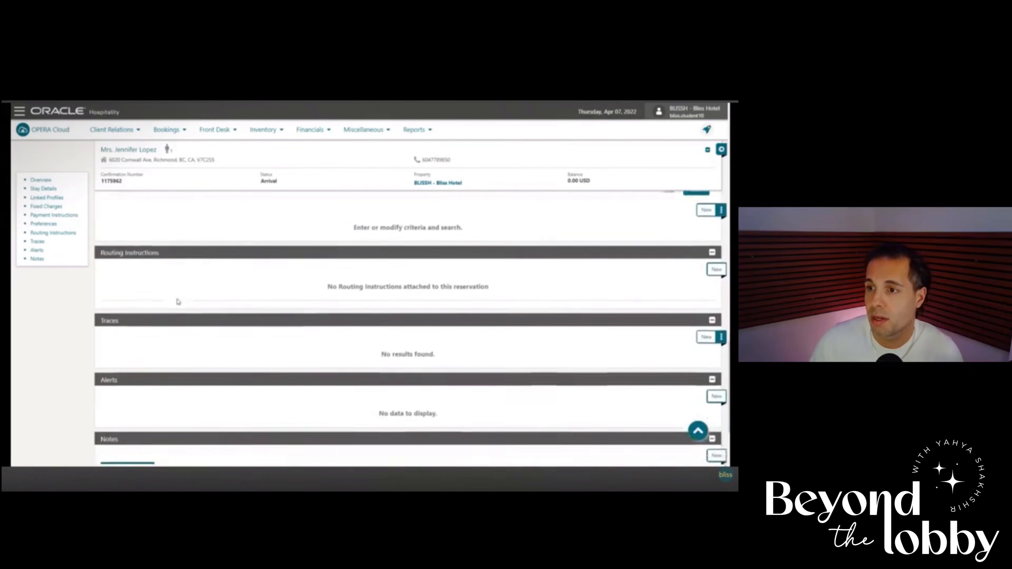
scroll(179, 302, down, 1)
drag(121, 296, 112, 295)
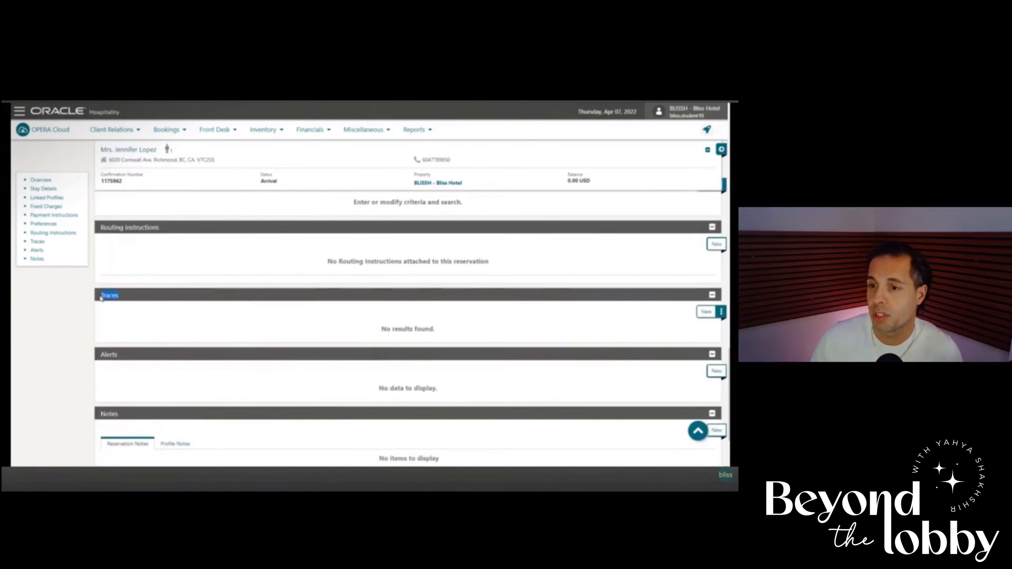
Start a new trace on the reservation and assign it to the HSK (Housekeeping) department.
scroll(128, 316, down, 1)
scroll(134, 309, down, 1)
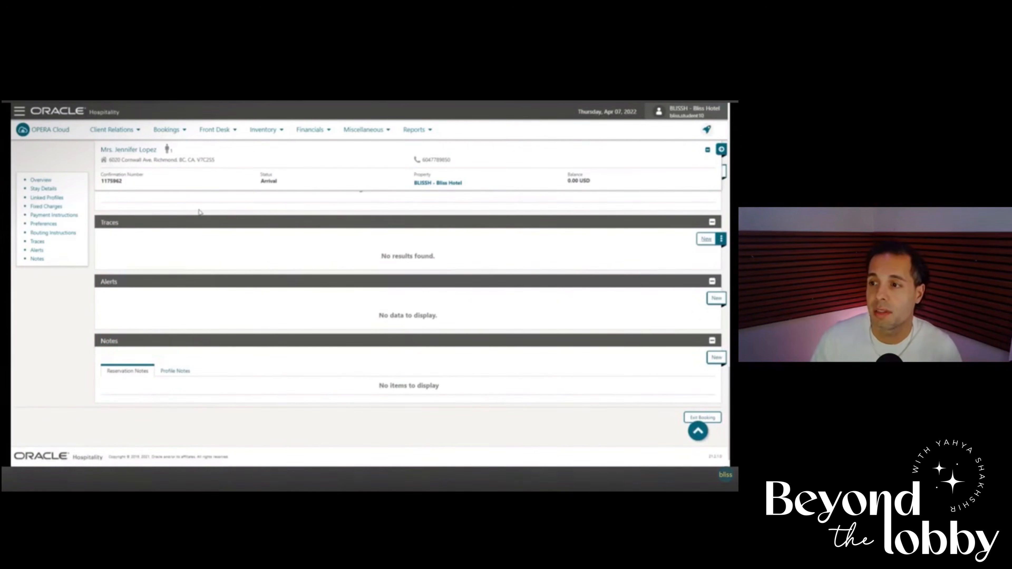
click(156, 242)
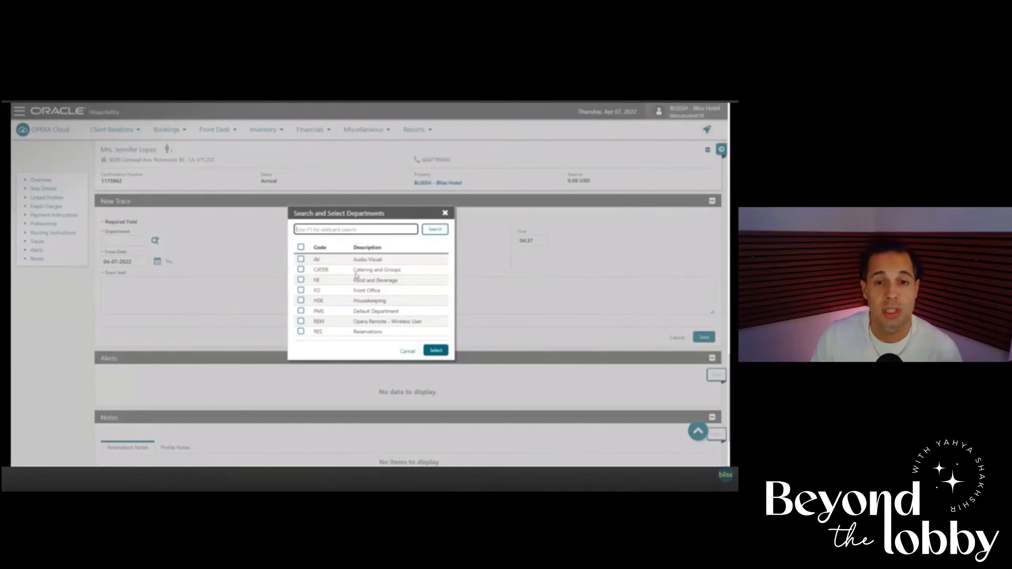
drag(346, 249, 377, 250)
click(377, 251)
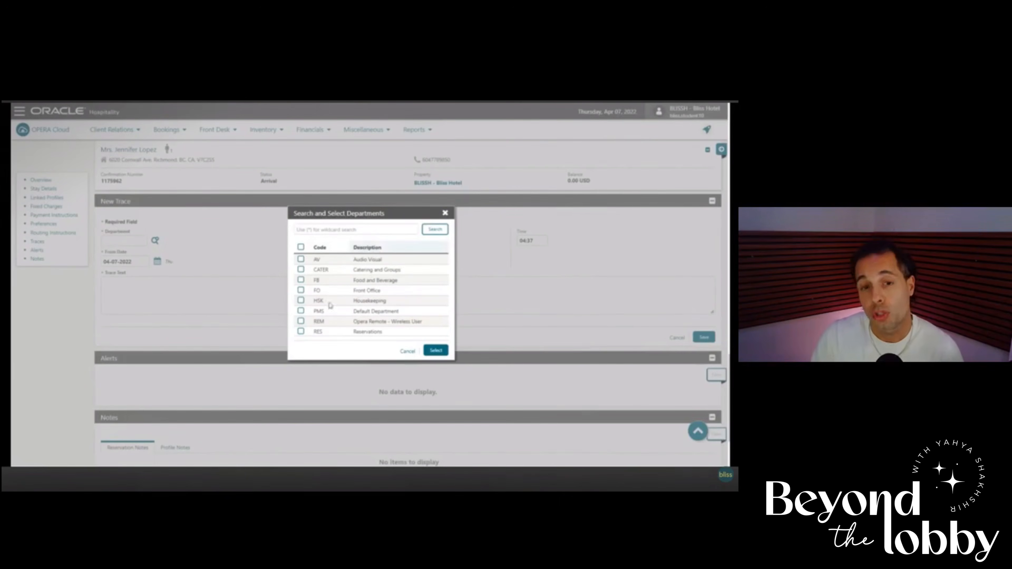
click(301, 301)
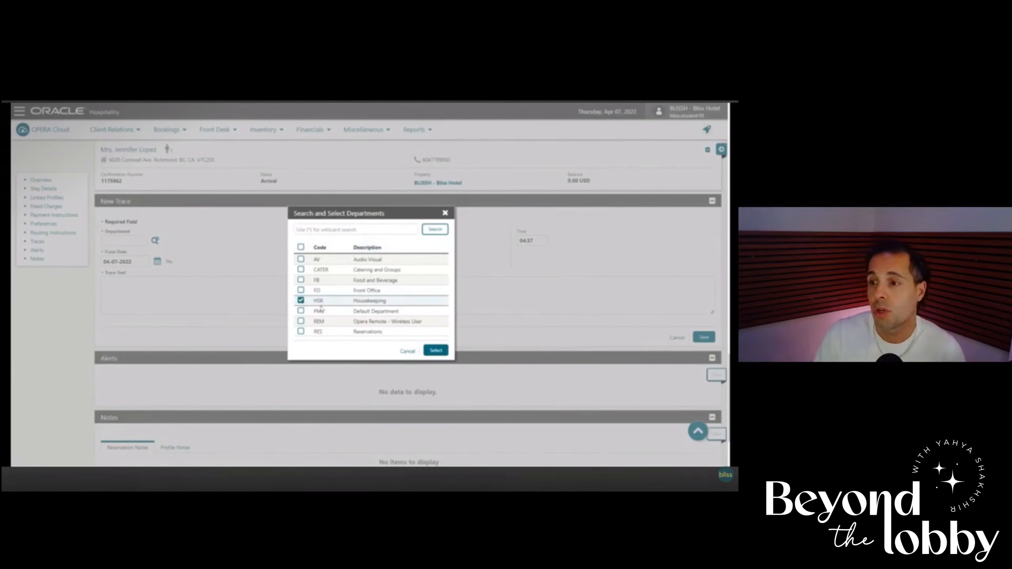
click(435, 350)
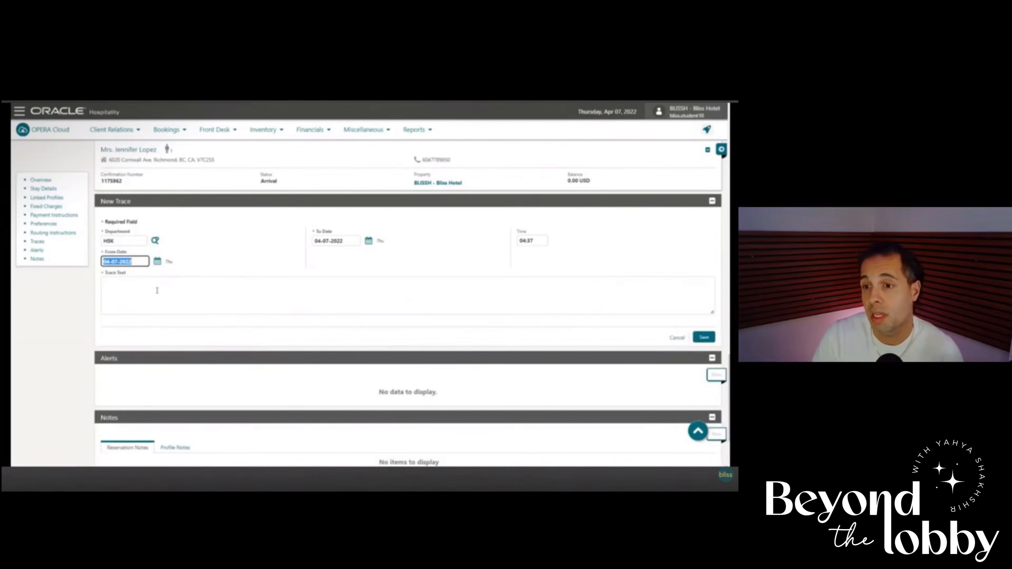
Enter the trace text "GUEST LIKES FEATHER PILLOWS AND EXTRA TOWELS" and save the trace.
click(177, 286)
text(MAKE)
key(BackSpace)
key(BackSpace)
key(BackSpace)
key(BackSpace)
text(GUEST LIKES FEATHER PILLOWS AND EXTRA TOWELS)
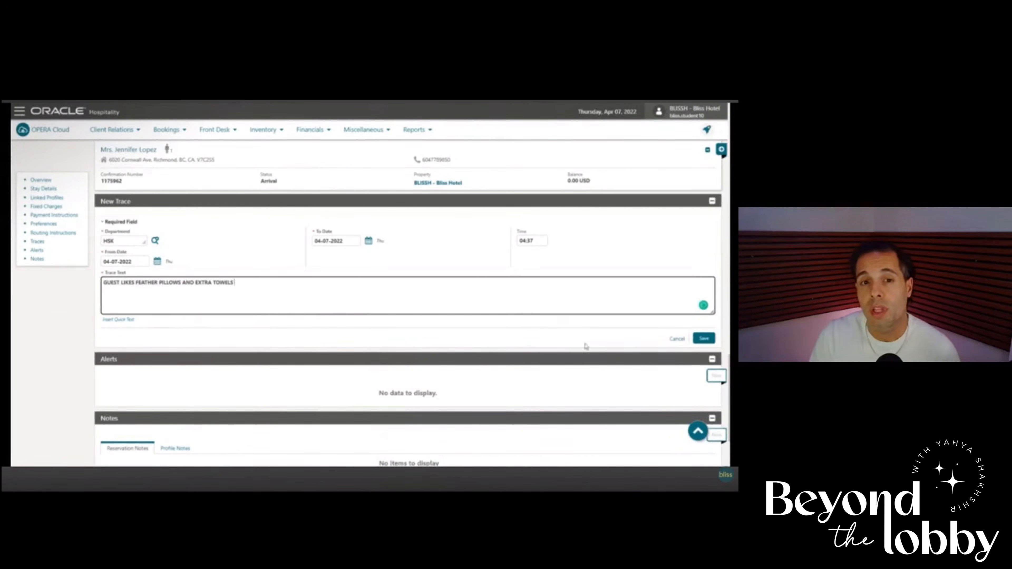
click(704, 338)
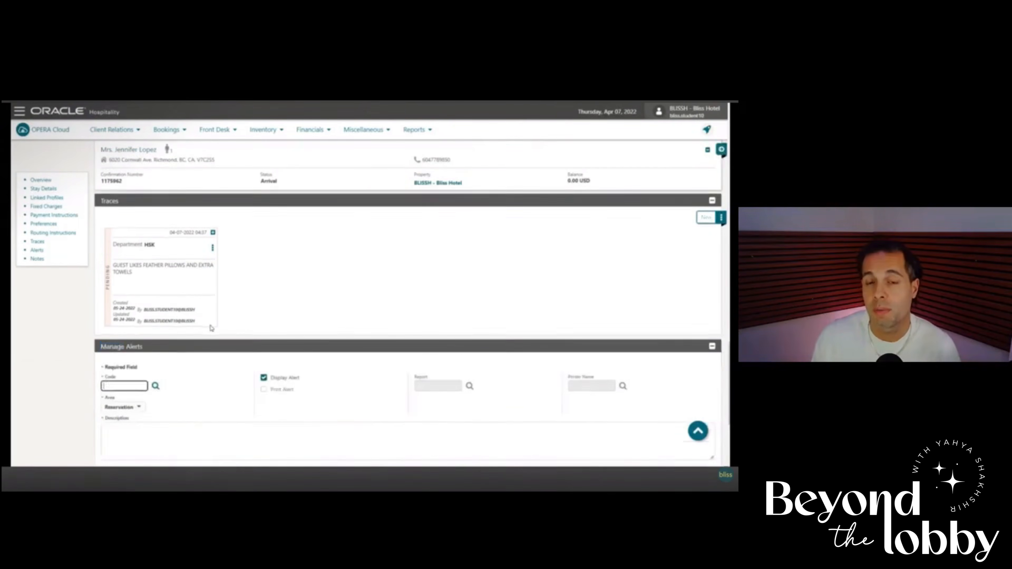
Start a new reservation alert with code FOM (Front Office Manager to meet and greet) and area Check In.
click(155, 242)
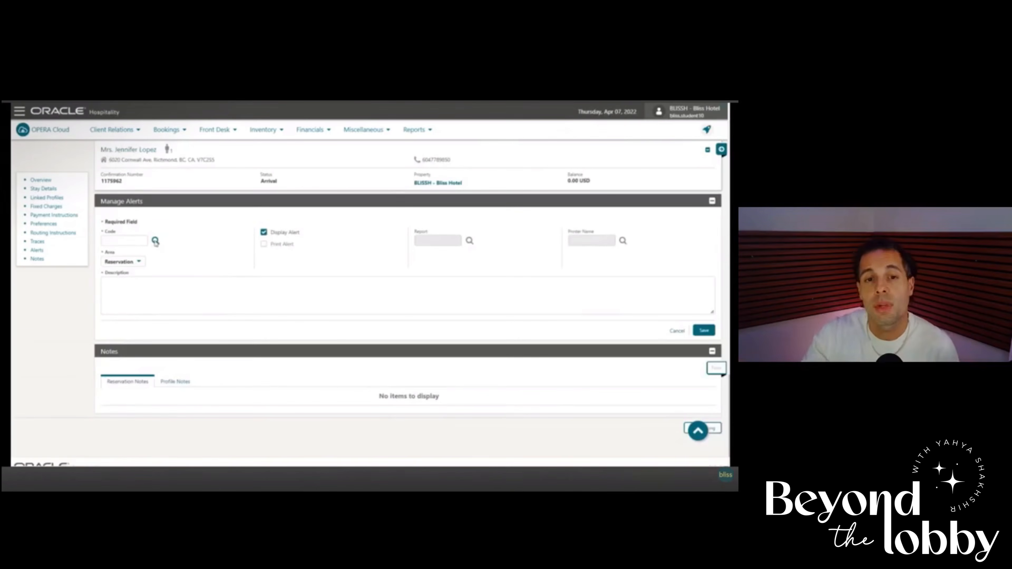
click(155, 240)
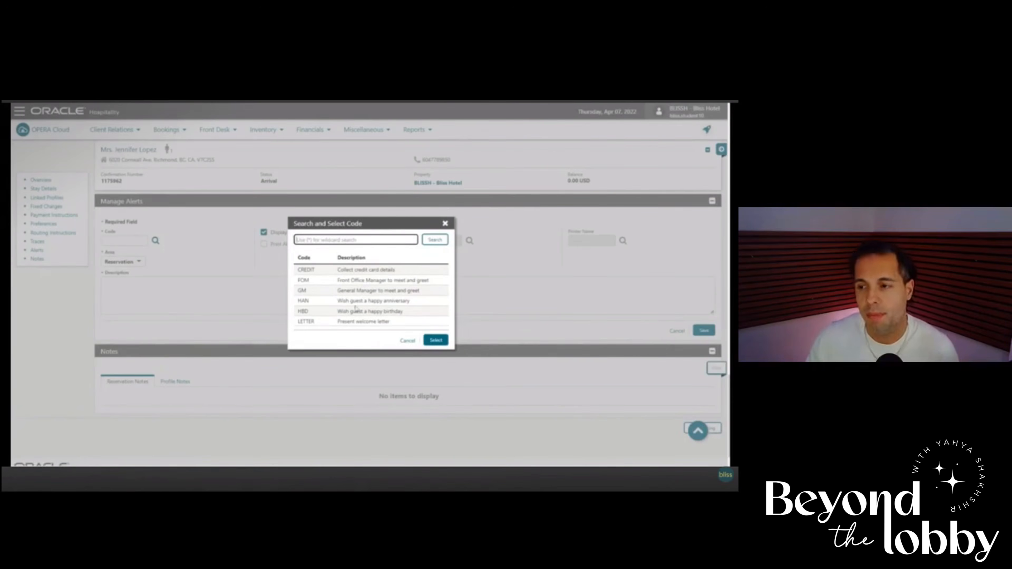
click(359, 283)
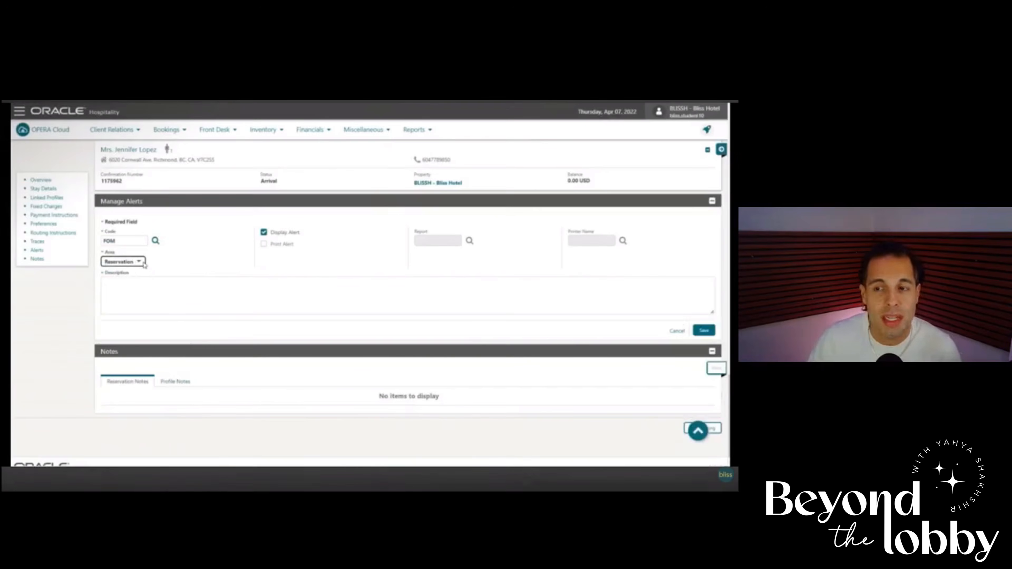
click(143, 263)
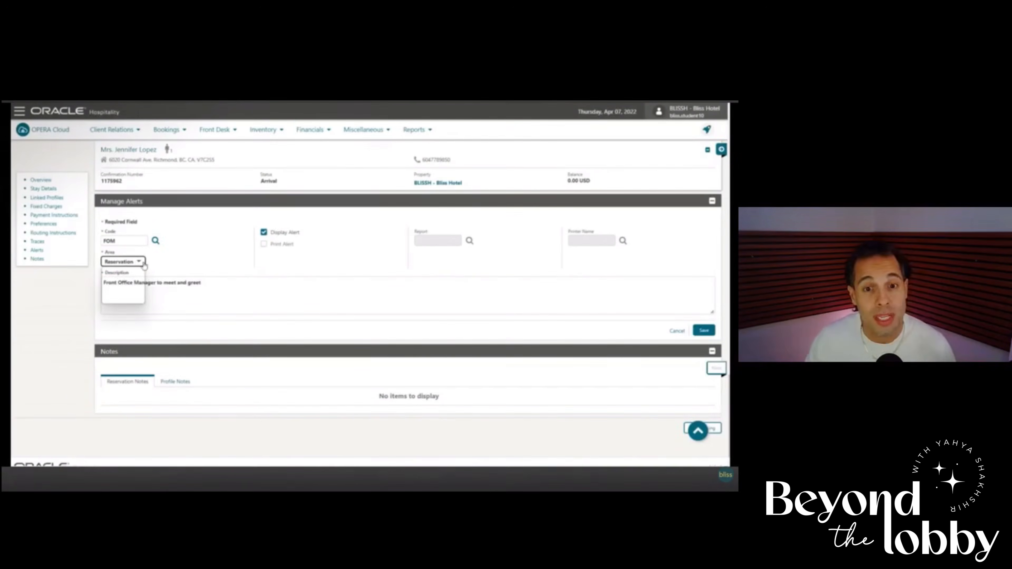
click(119, 277)
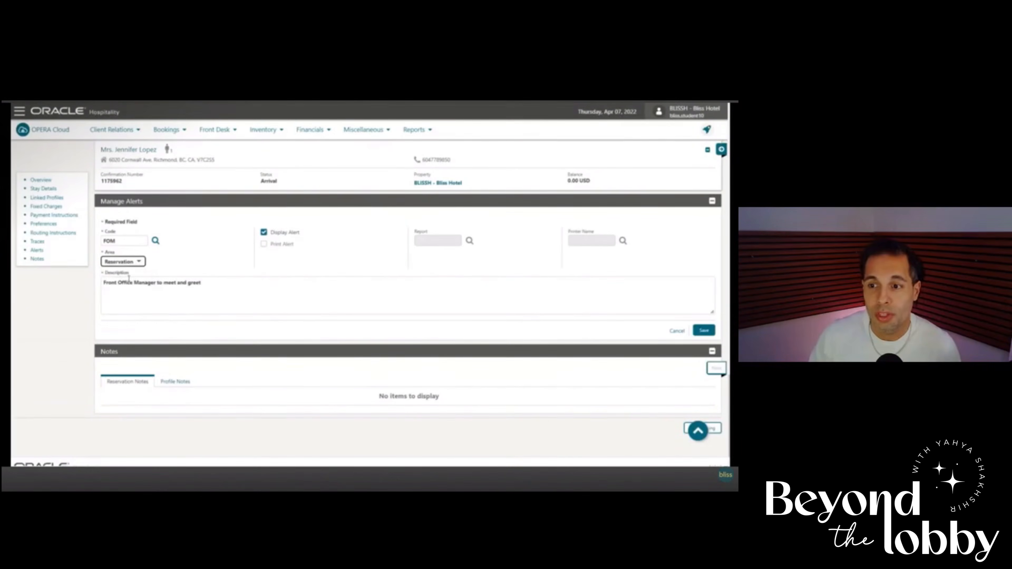
Replace the alert description with "CONTACT FRONT OFFICE MANAGER TO SAY HELLO TO GUEST" and save the alert.
click(157, 285)
key(ctrl+a)
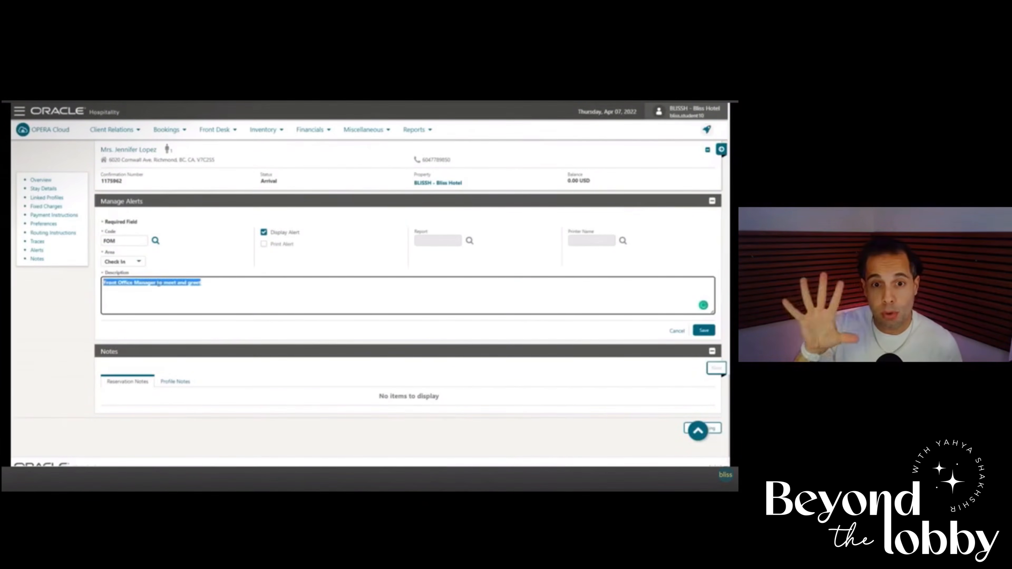
text(CONTACT FRONT OFFICE)
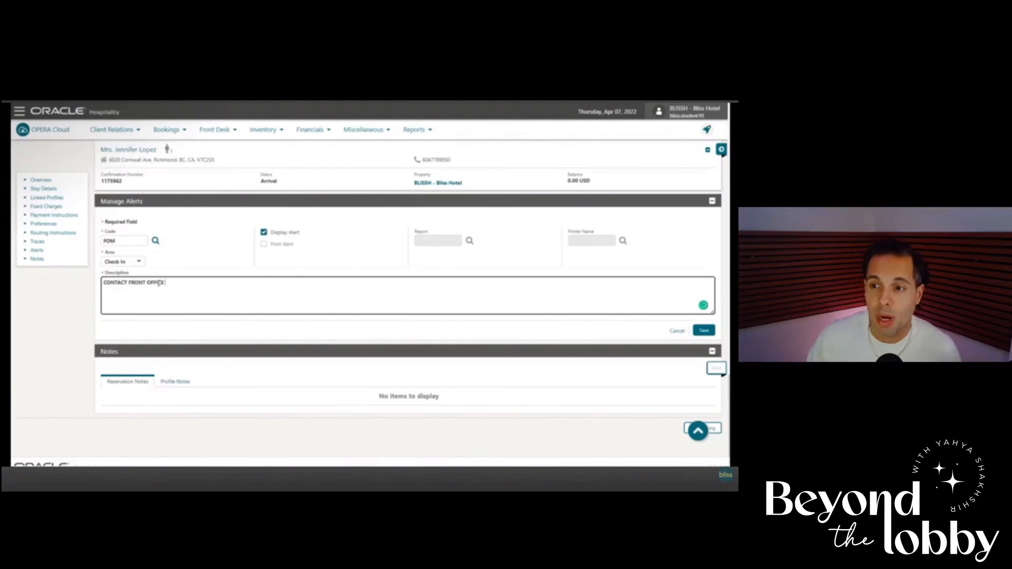
text( MANAGER TO SAY HELLO TO GUEST)
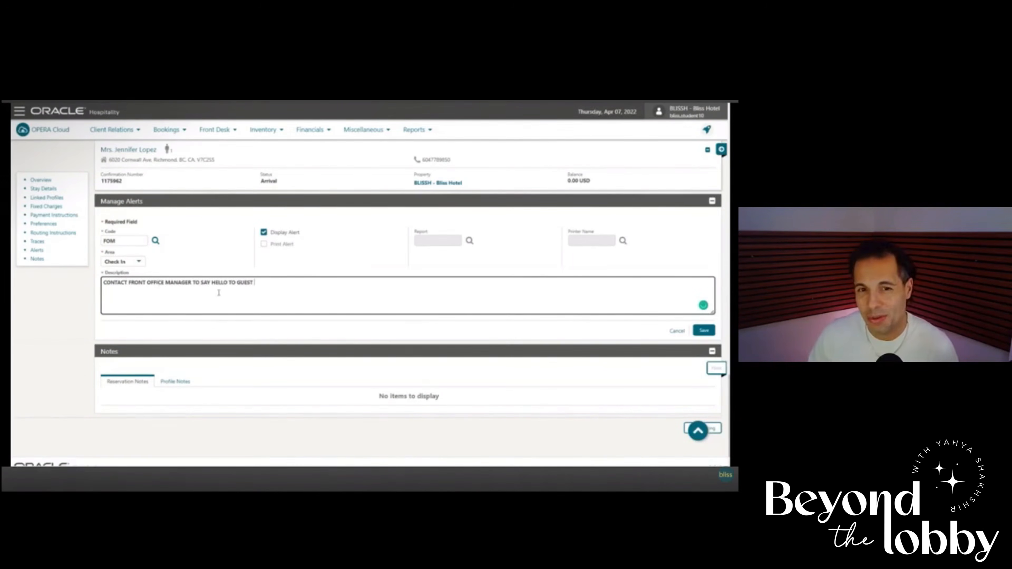
click(704, 330)
Leave the reservation and return to the OPERA Cloud home page.
scroll(474, 328, up, 10)
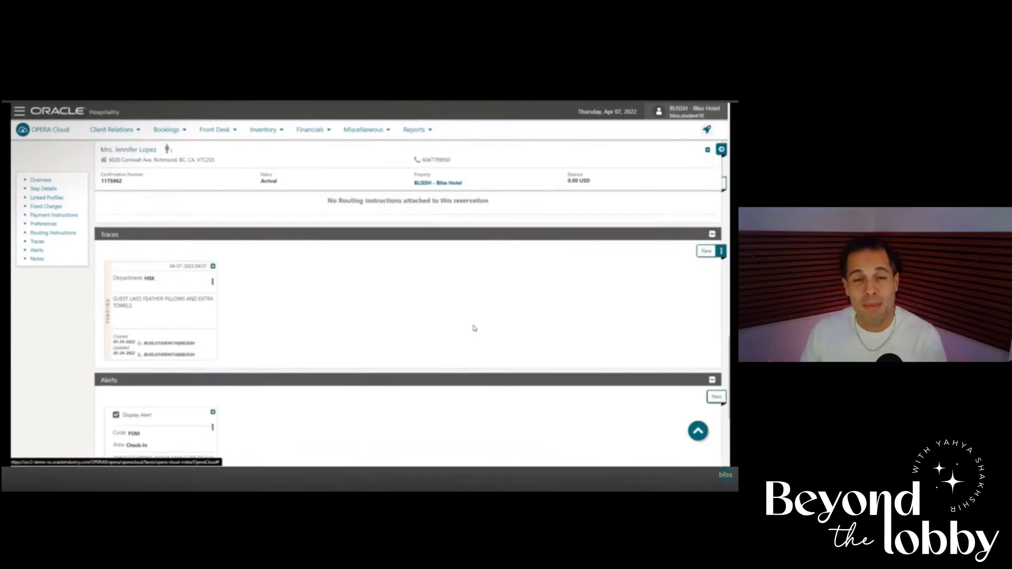
scroll(474, 329, up, 10)
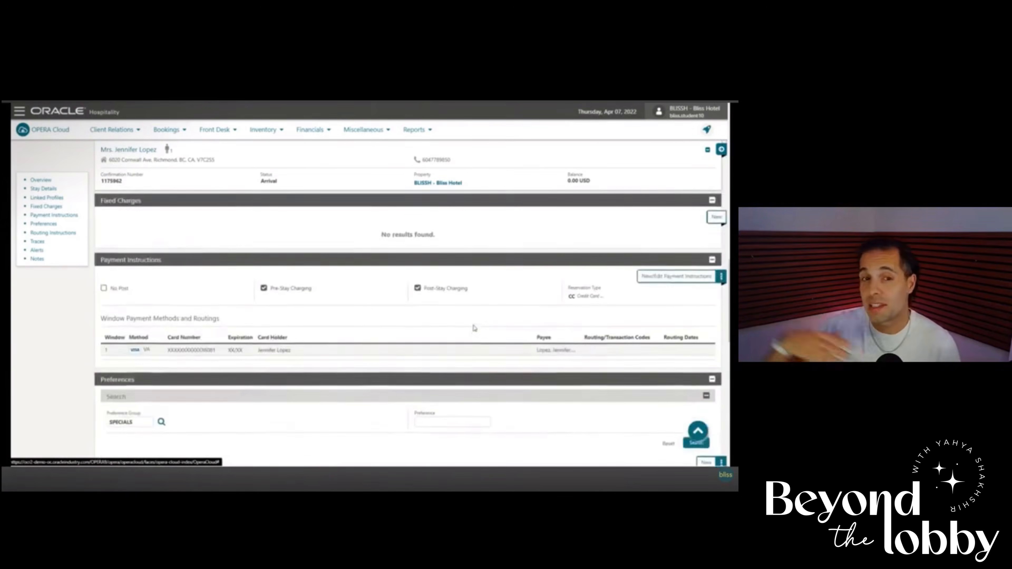
scroll(475, 328, up, 6)
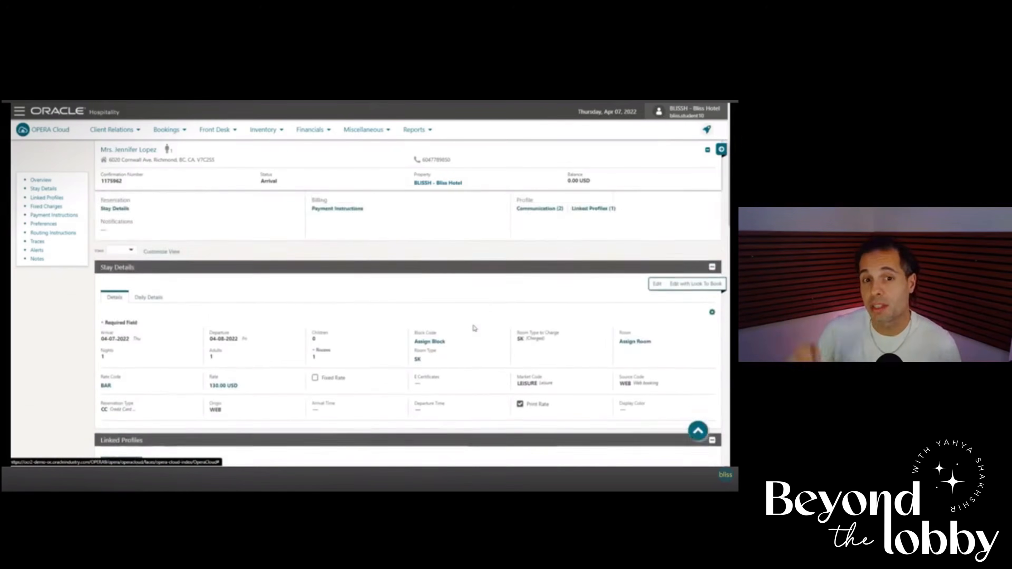
scroll(475, 328, up, 3)
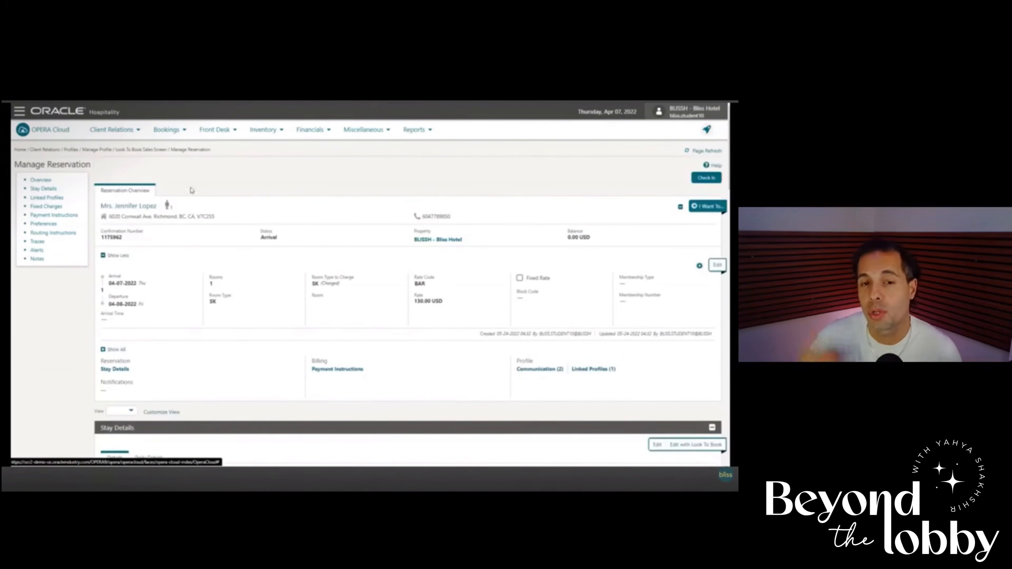
click(61, 130)
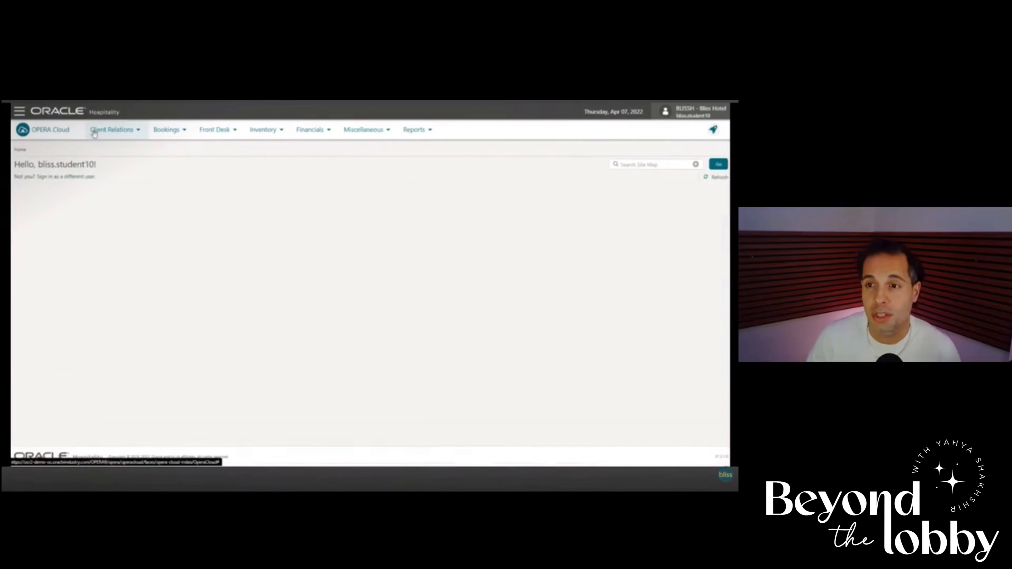